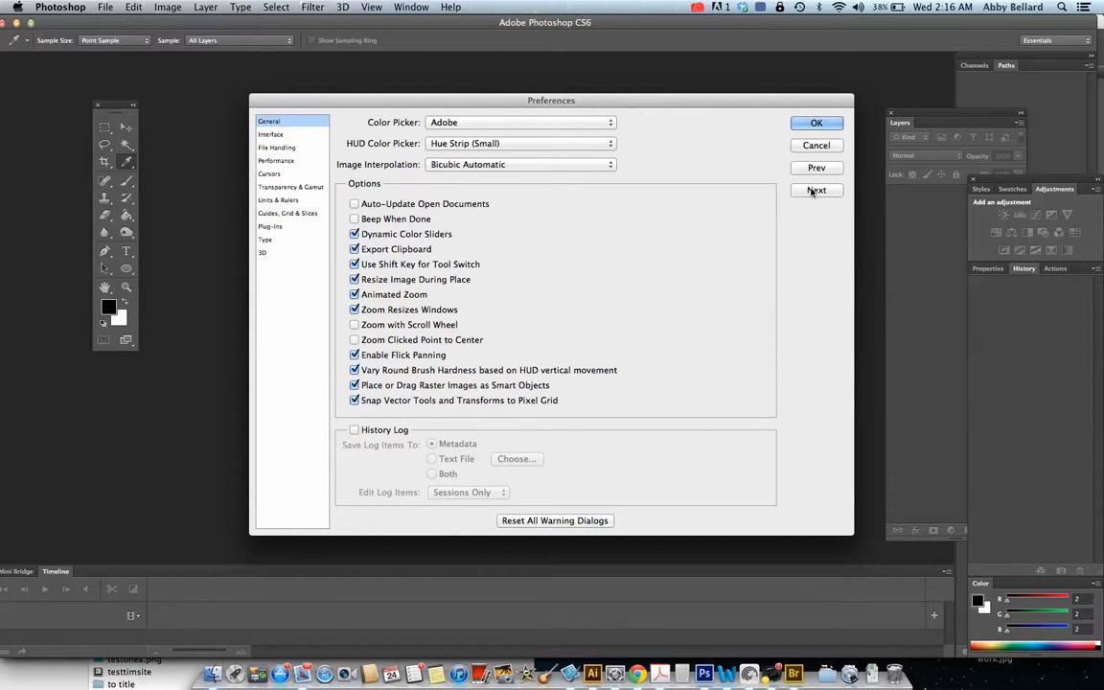
# Set the history states to 200 in the Performance preferences.
pyautogui.click(815, 190)
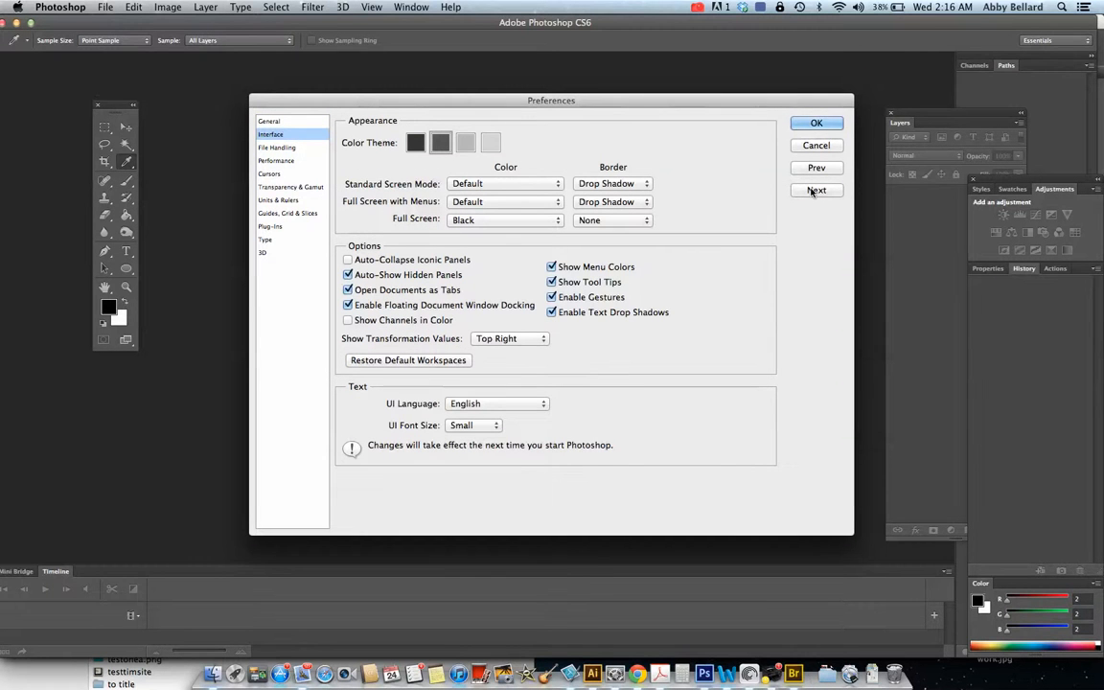
pyautogui.click(275, 149)
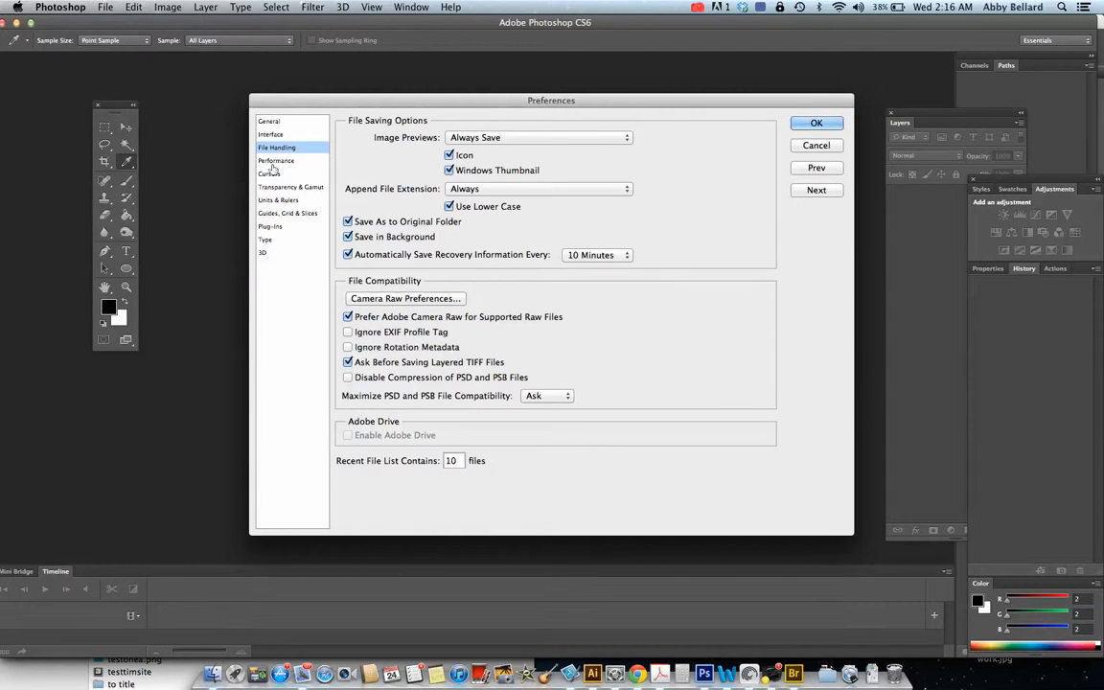
pyautogui.click(272, 161)
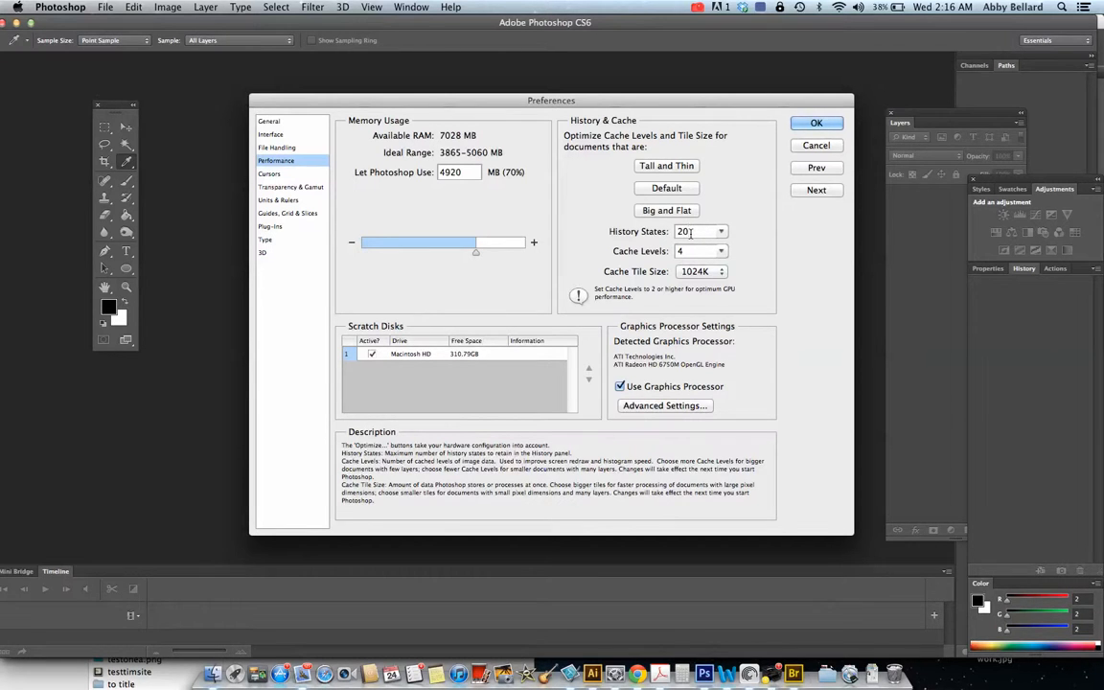
pyautogui.write('0')
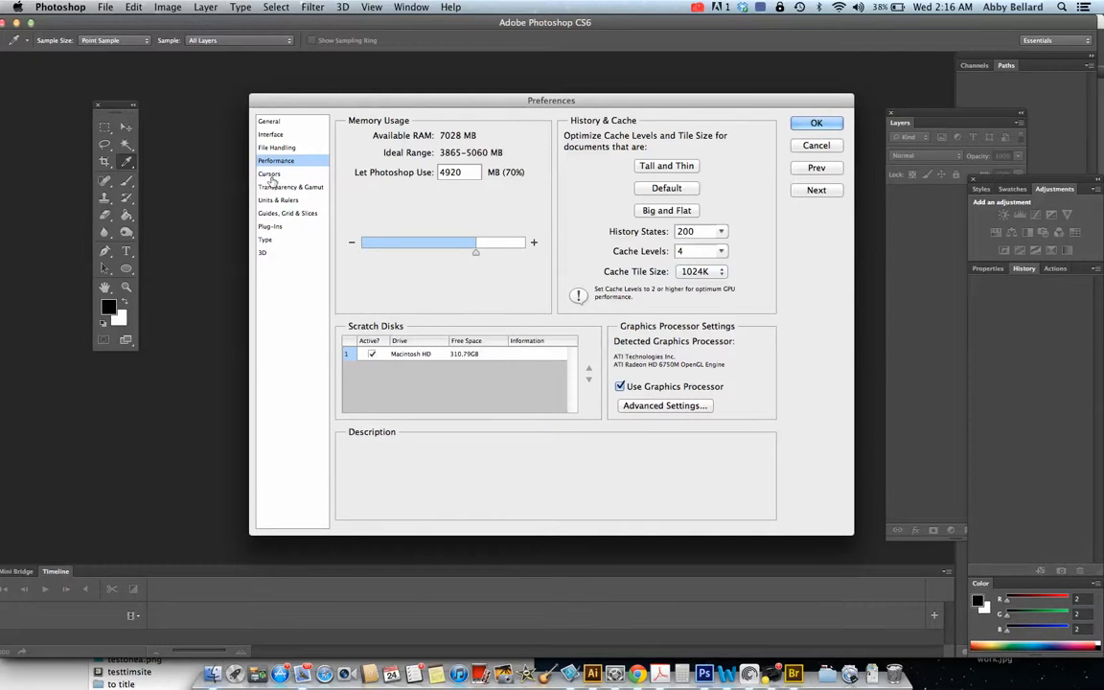
# Set the other cursors to Precise, show the Units & Rulers preferences and accept the preference changes.
pyautogui.click(269, 175)
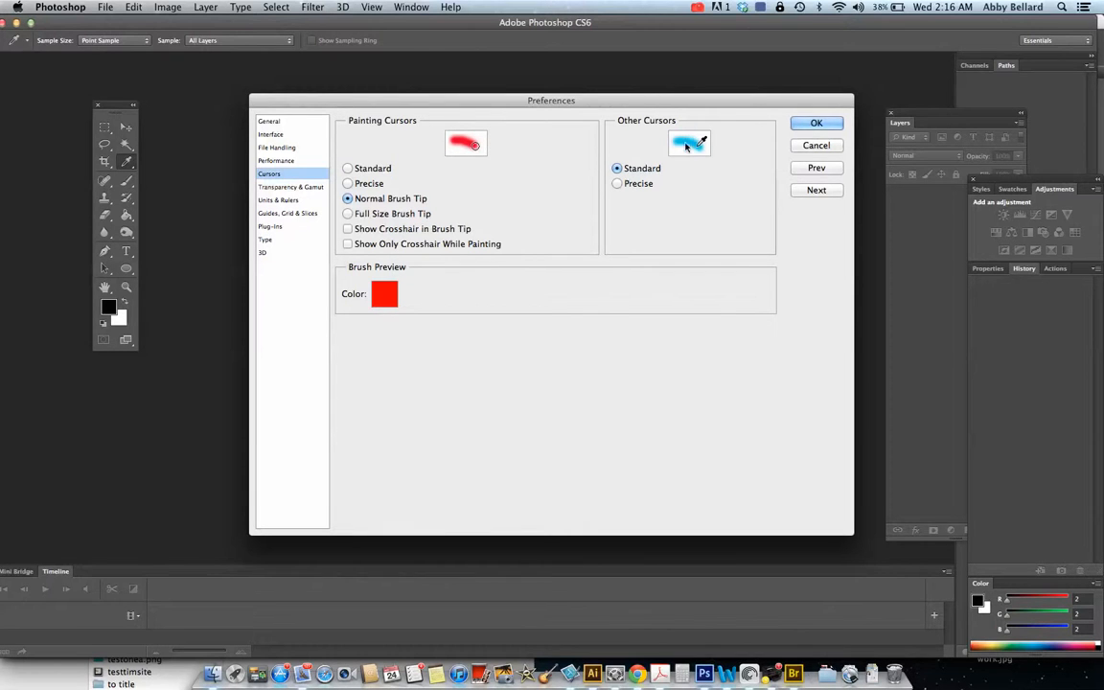
pyautogui.click(617, 185)
pyautogui.click(314, 202)
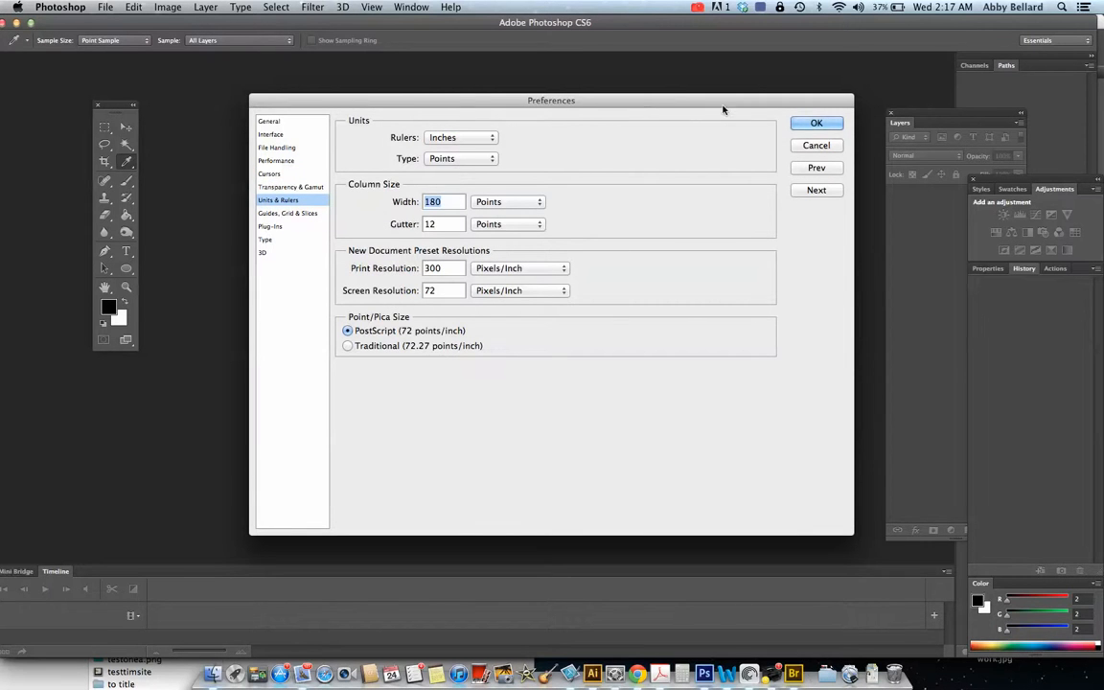
pyautogui.click(815, 123)
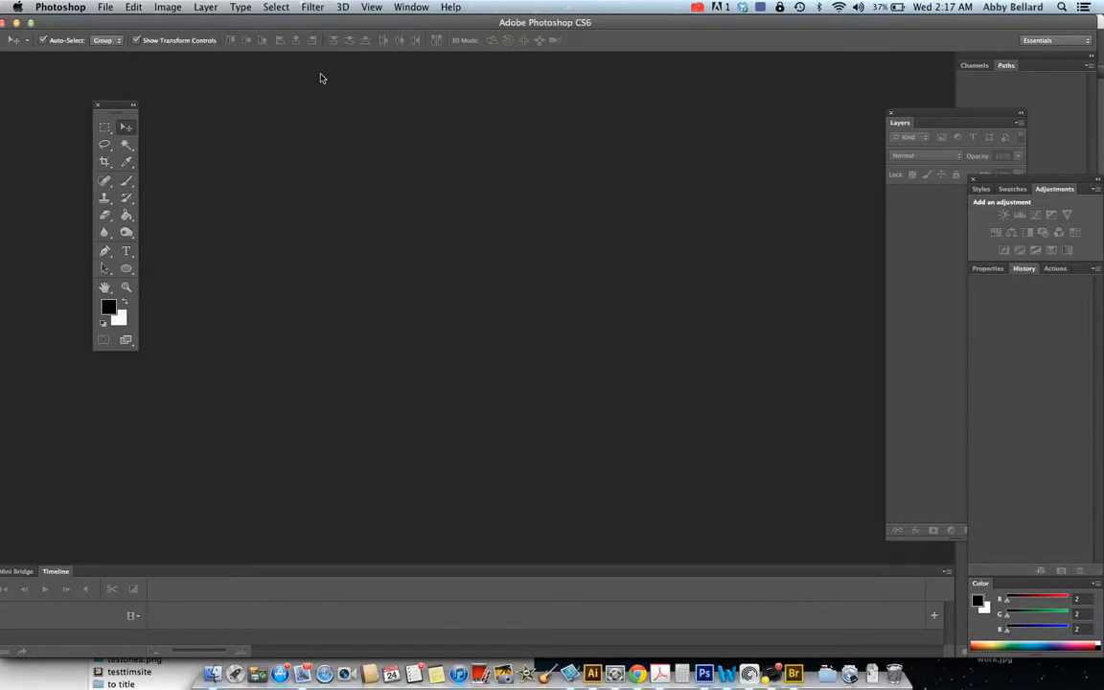
# Switch to Bridge and open IMG_0633.JPG from the new photos folder in Pictures.
pyautogui.click(157, 7)
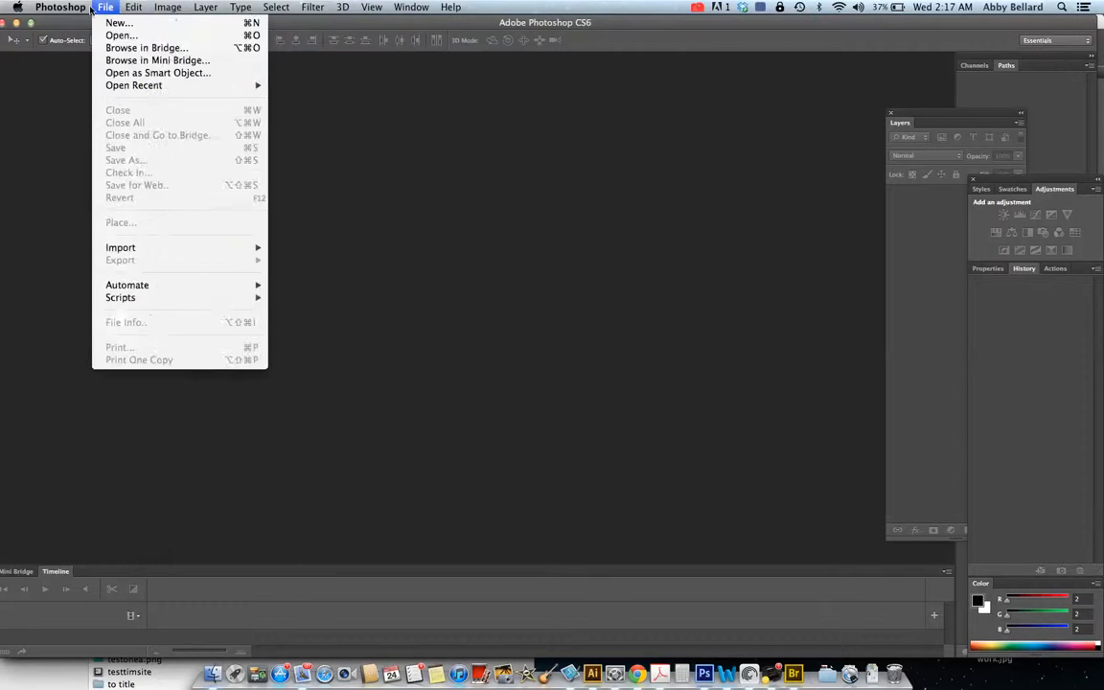
pyautogui.moveTo(106, 8)
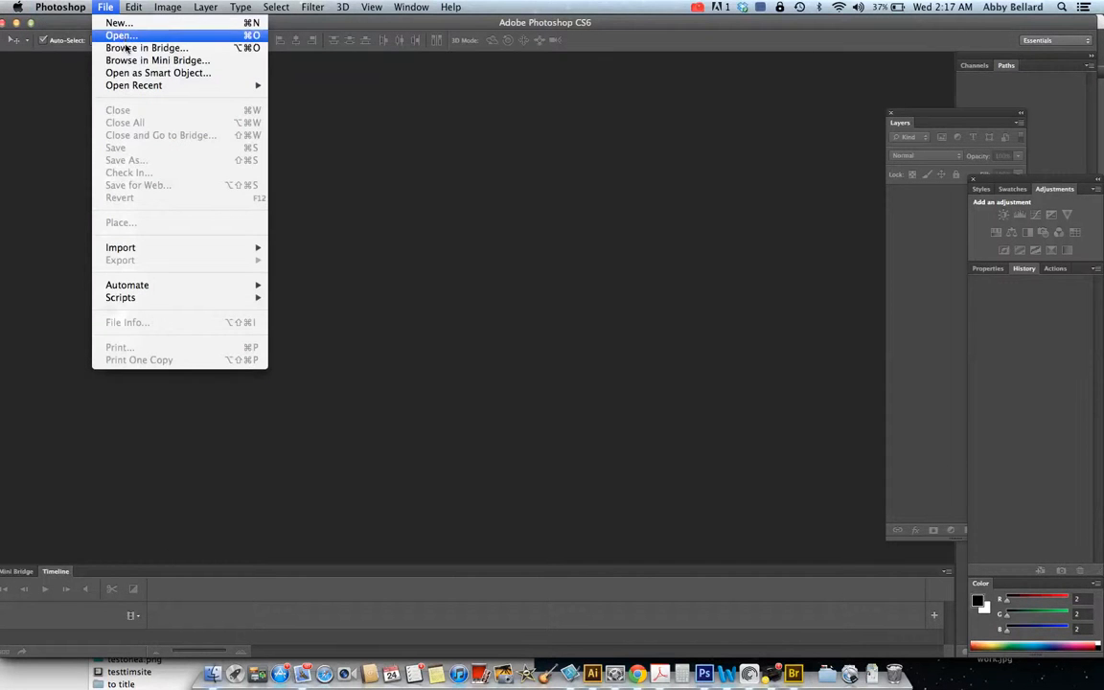
pyautogui.click(129, 47)
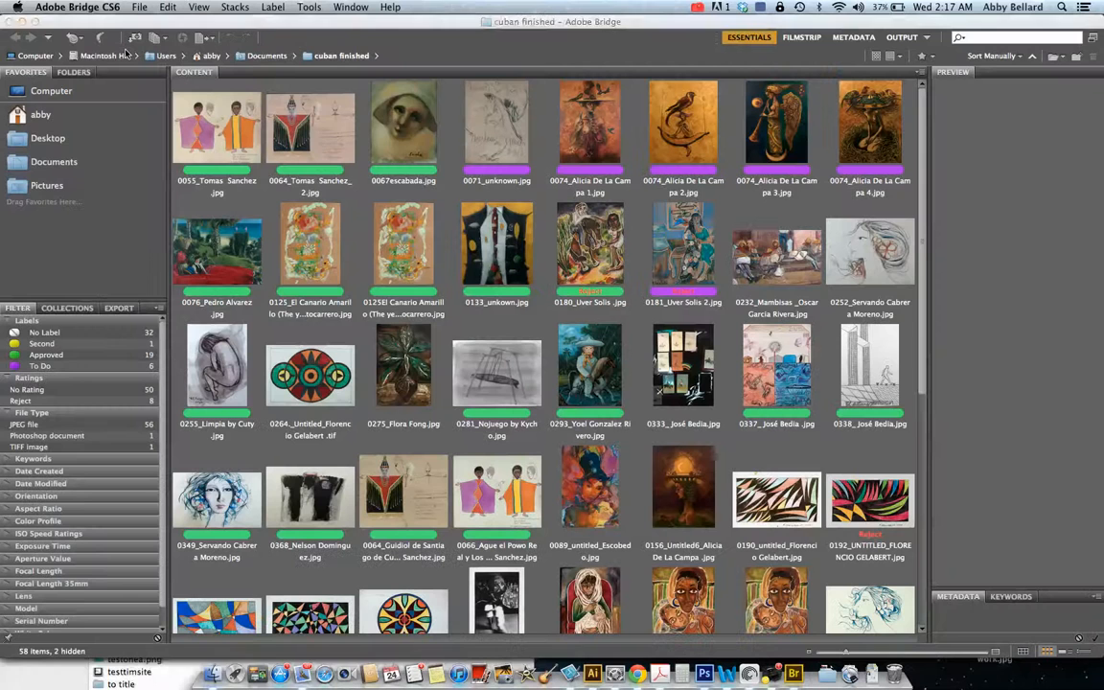
pyautogui.click(77, 165)
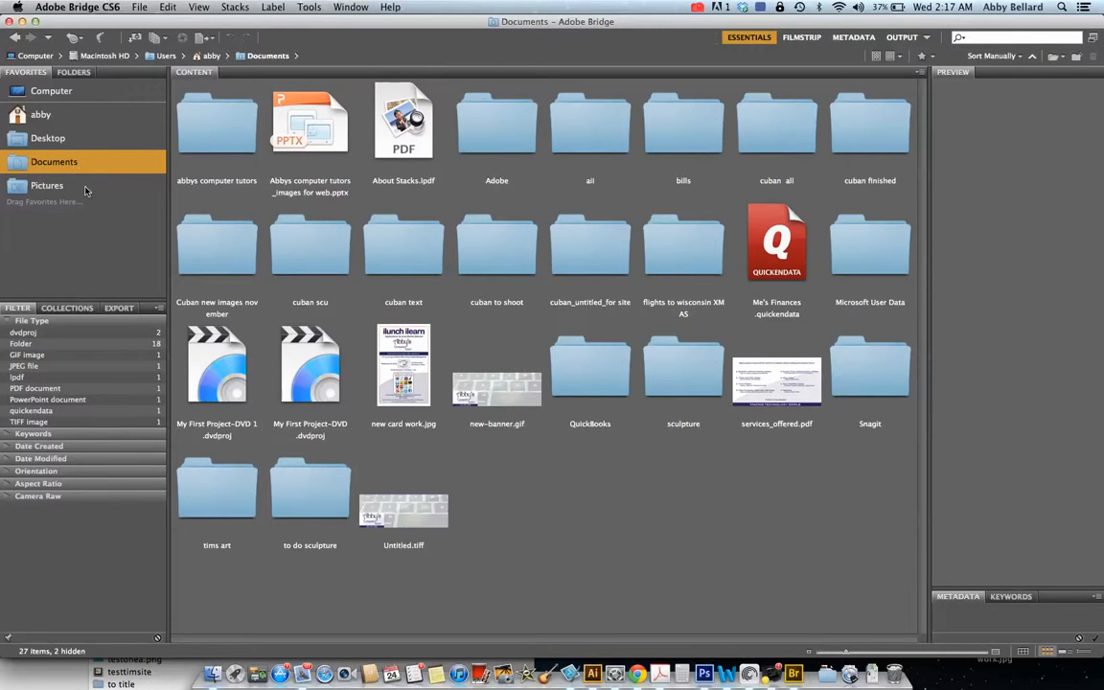
pyautogui.click(85, 188)
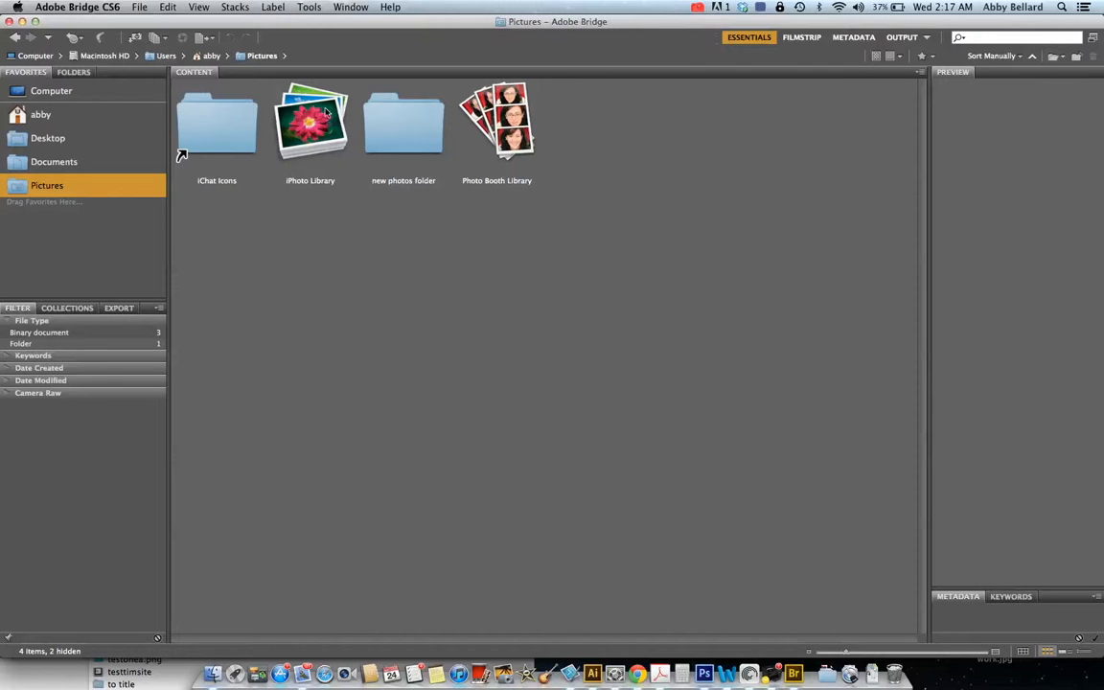
pyautogui.doubleClick(379, 123)
pyautogui.doubleClick(227, 135)
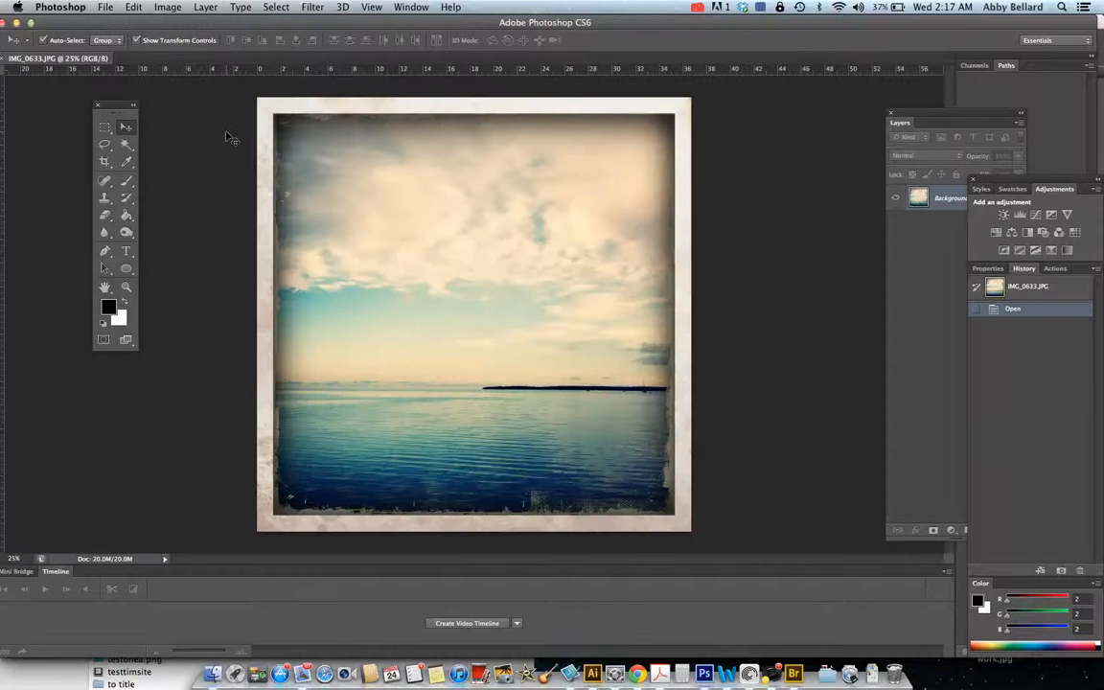
pyautogui.click(105, 7)
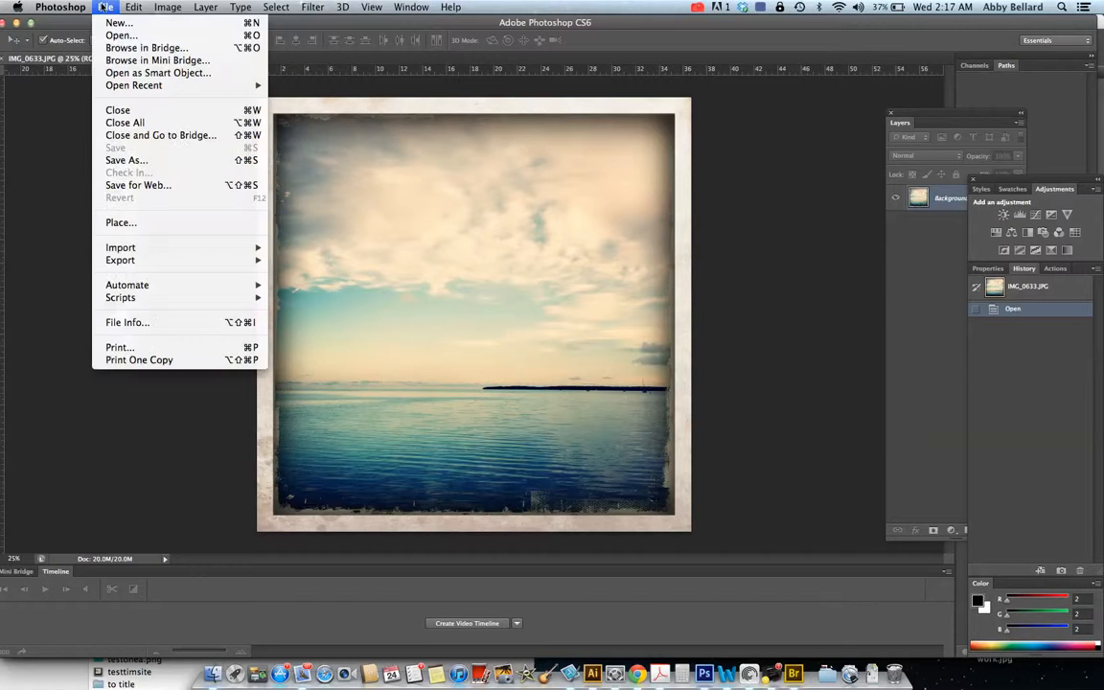
pyautogui.click(108, 47)
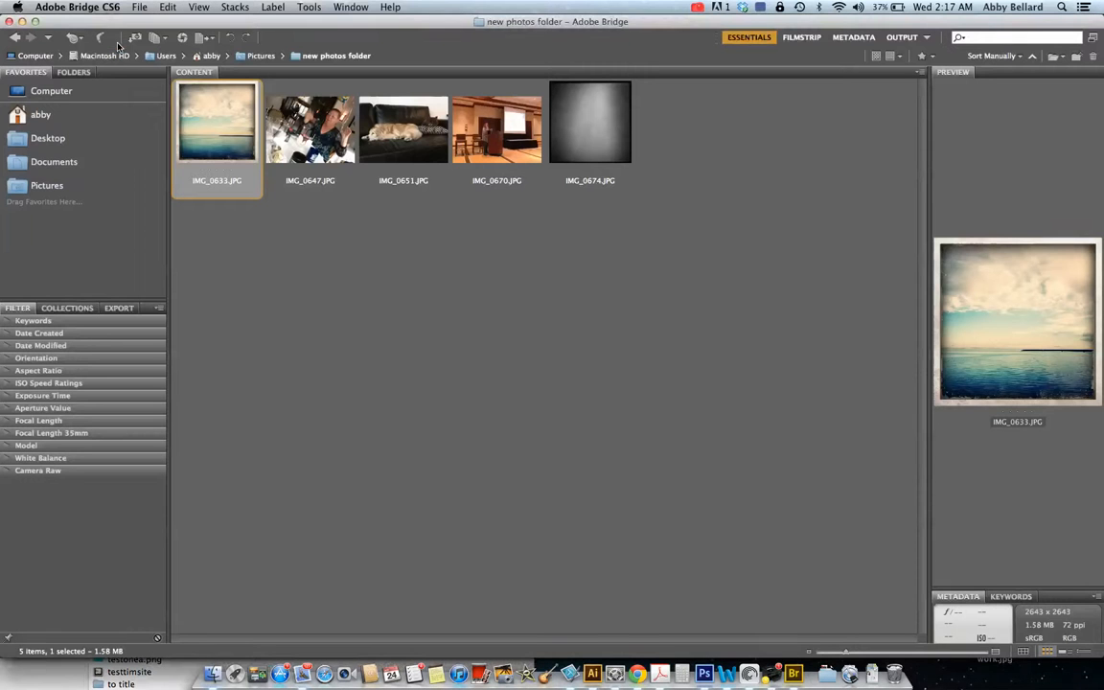
pyautogui.doubleClick(318, 133)
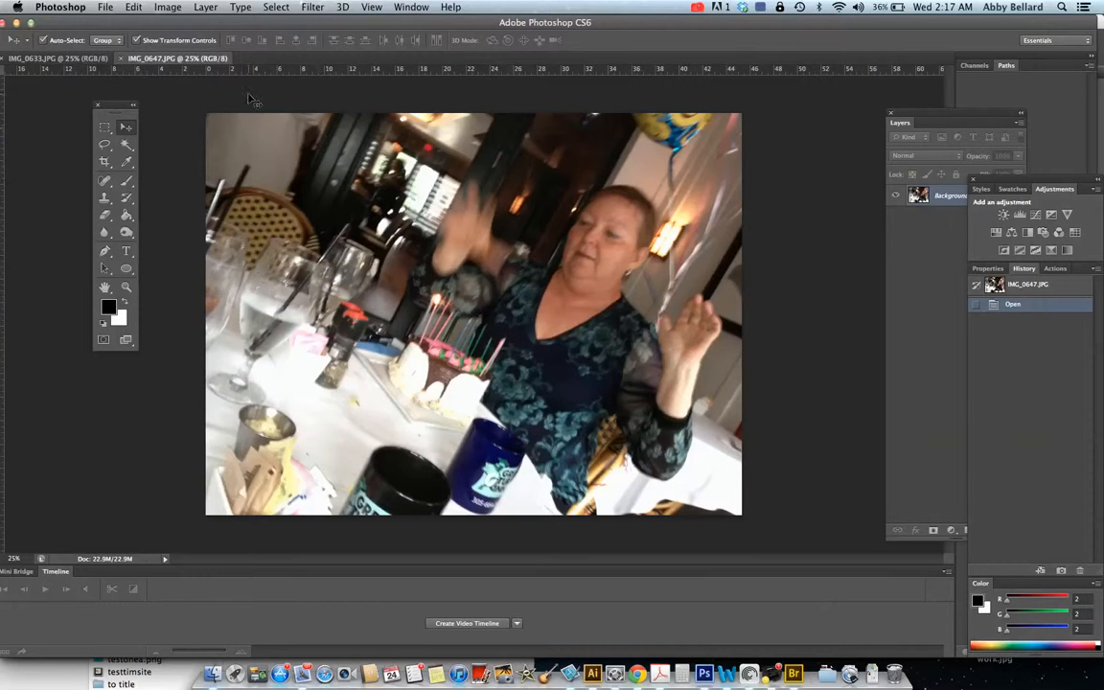
pyautogui.click(122, 60)
# Browse in Bridge again and open IMG_0651.JPG, the photo of the dogs on the sofa.
pyautogui.click(106, 6)
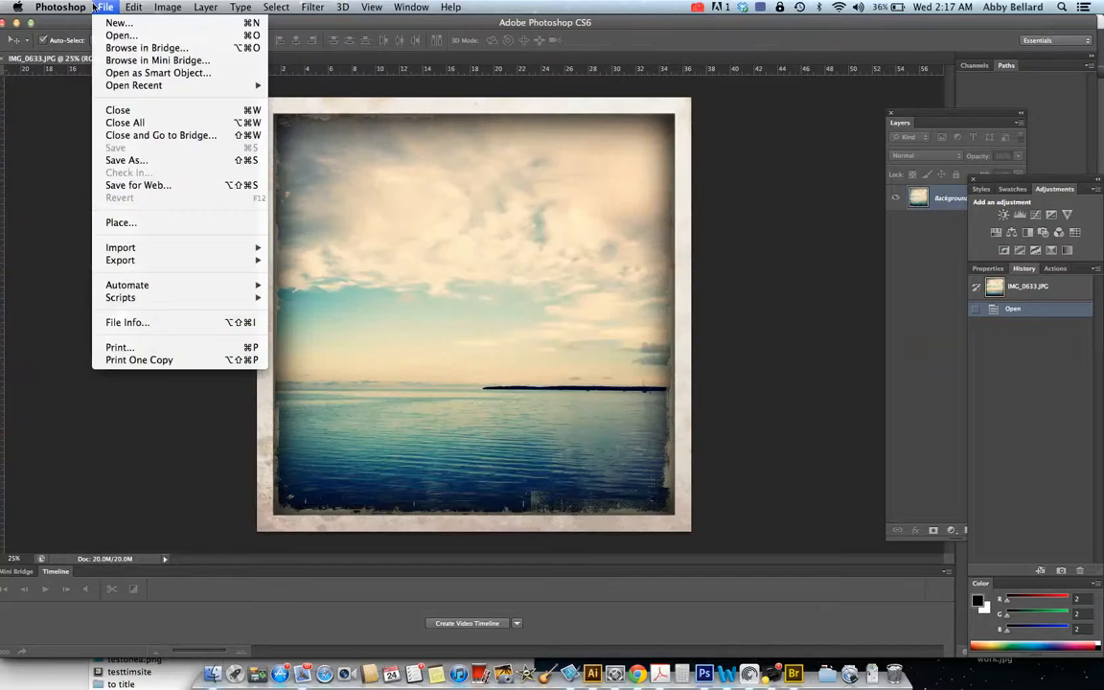
pyautogui.click(115, 54)
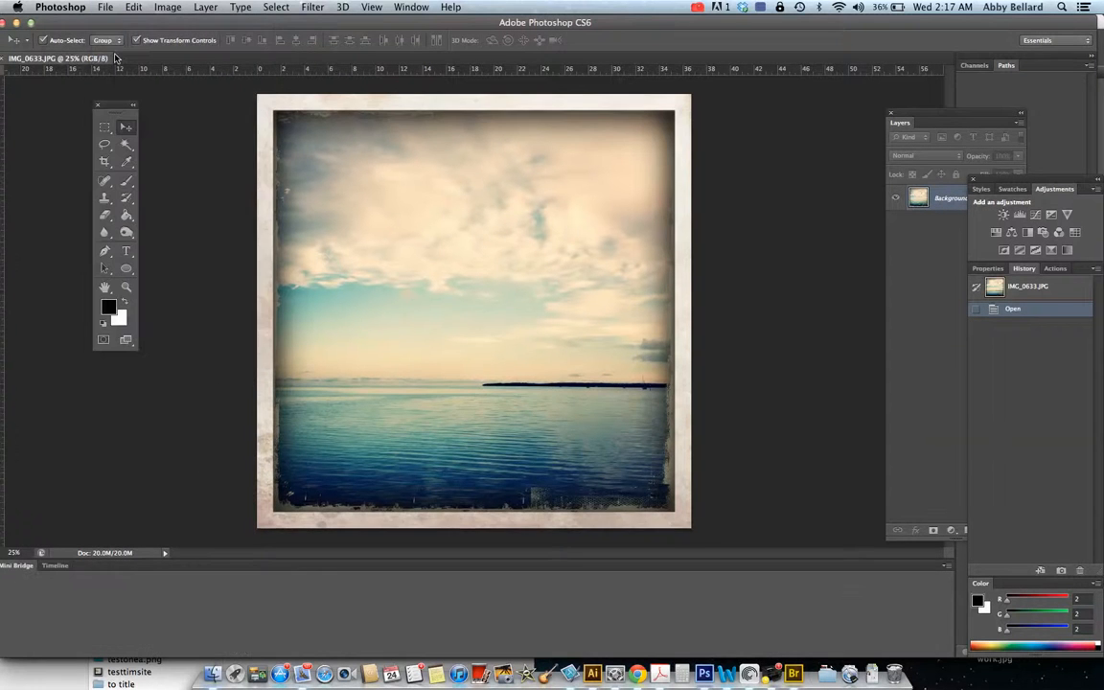
pyautogui.click(103, 7)
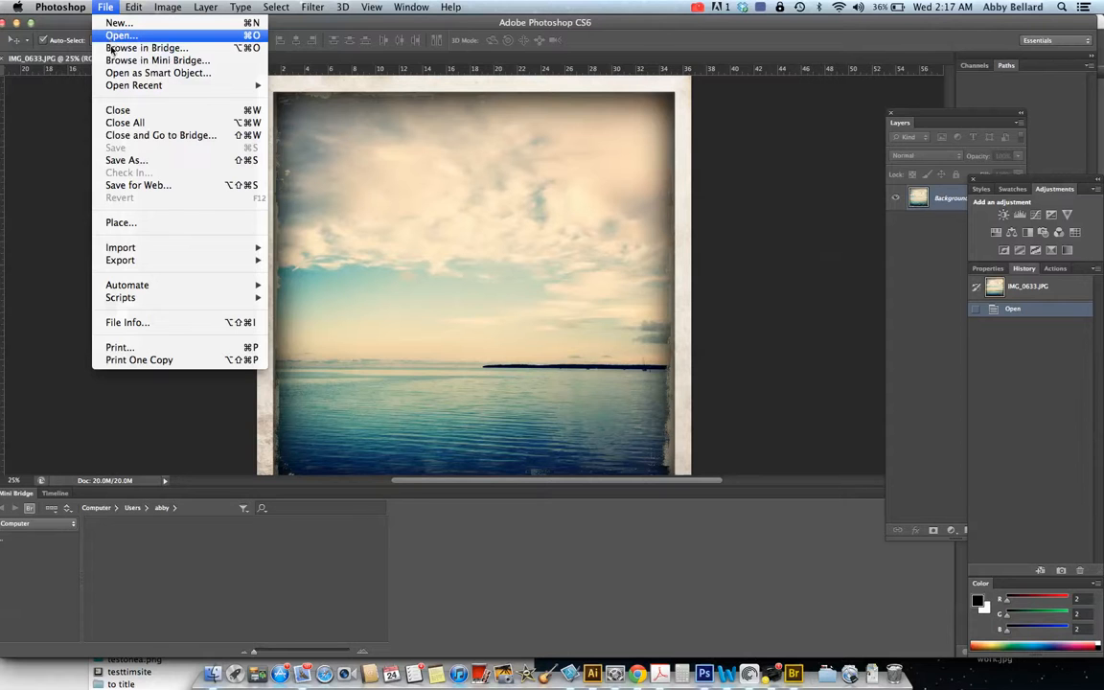
pyautogui.click(124, 48)
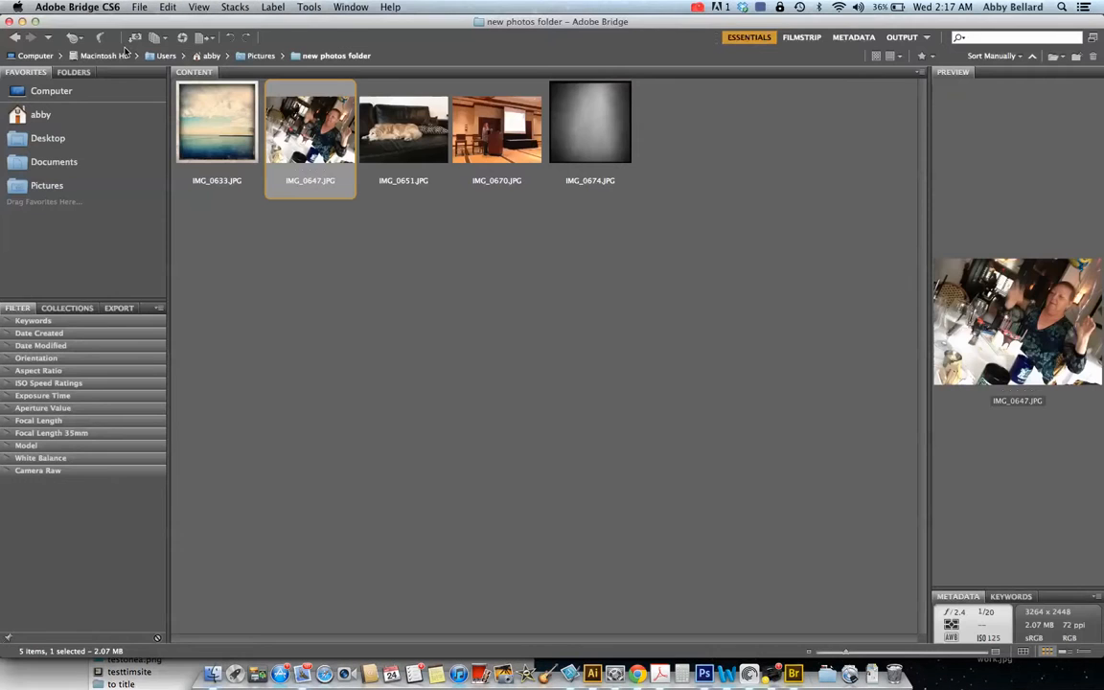
pyautogui.click(404, 132)
pyautogui.doubleClick(404, 132)
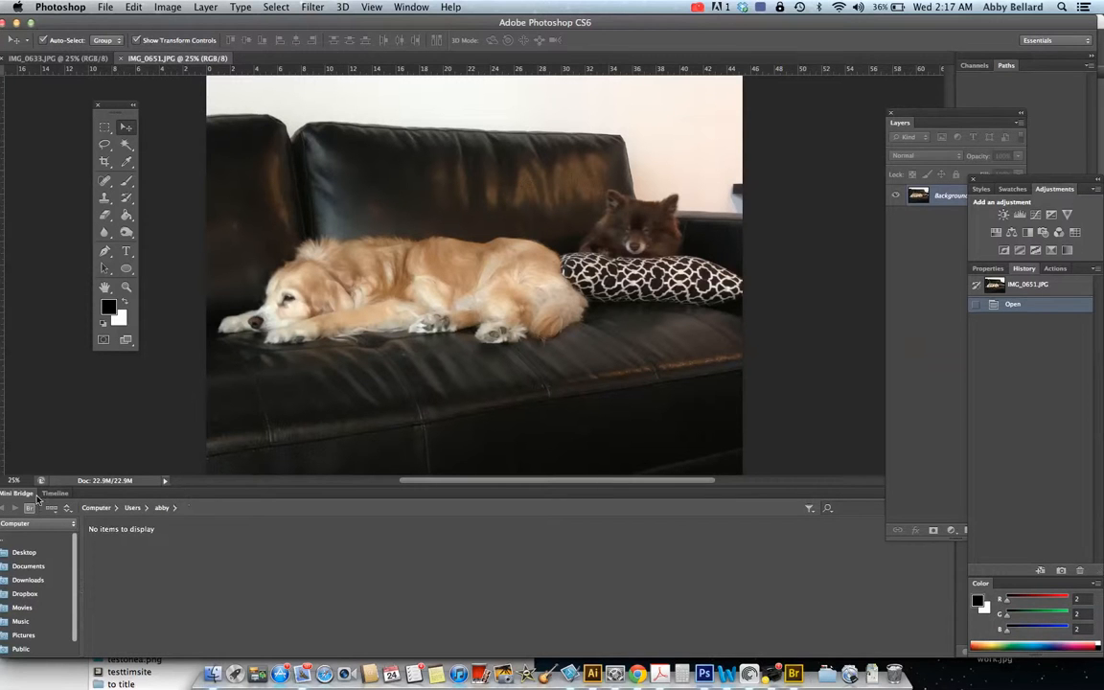
# Close the Mini Bridge and Timeline panels and move the floating Layers panel away from the image.
pyautogui.moveTo(36, 495); pyautogui.dragTo(140, 509)
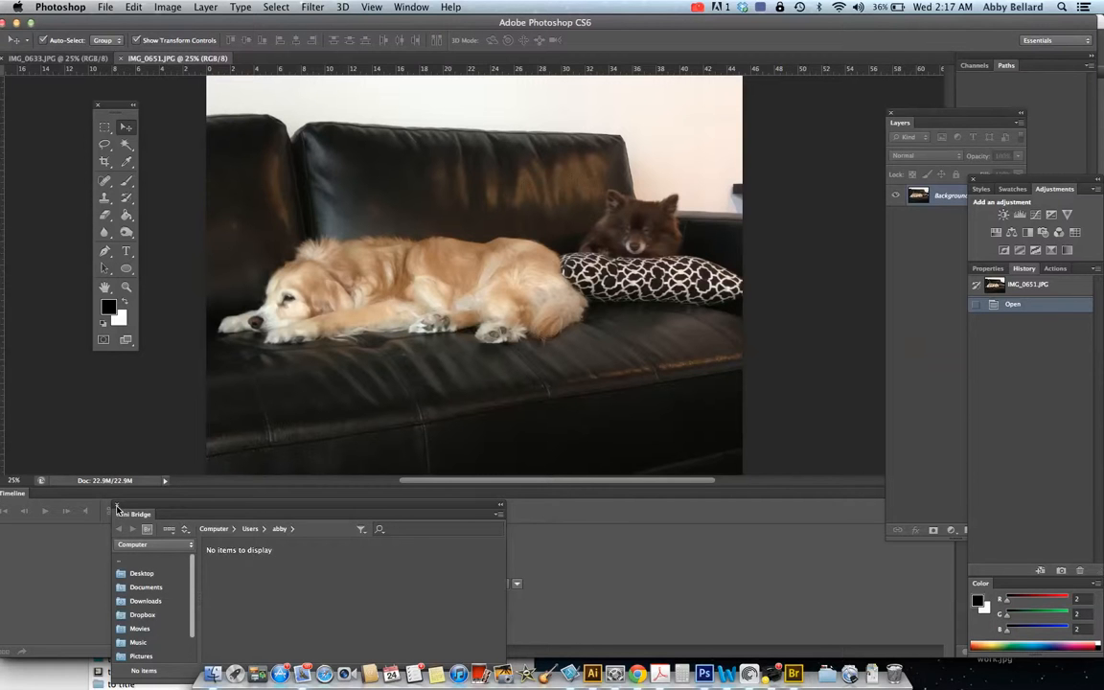
pyautogui.click(114, 506)
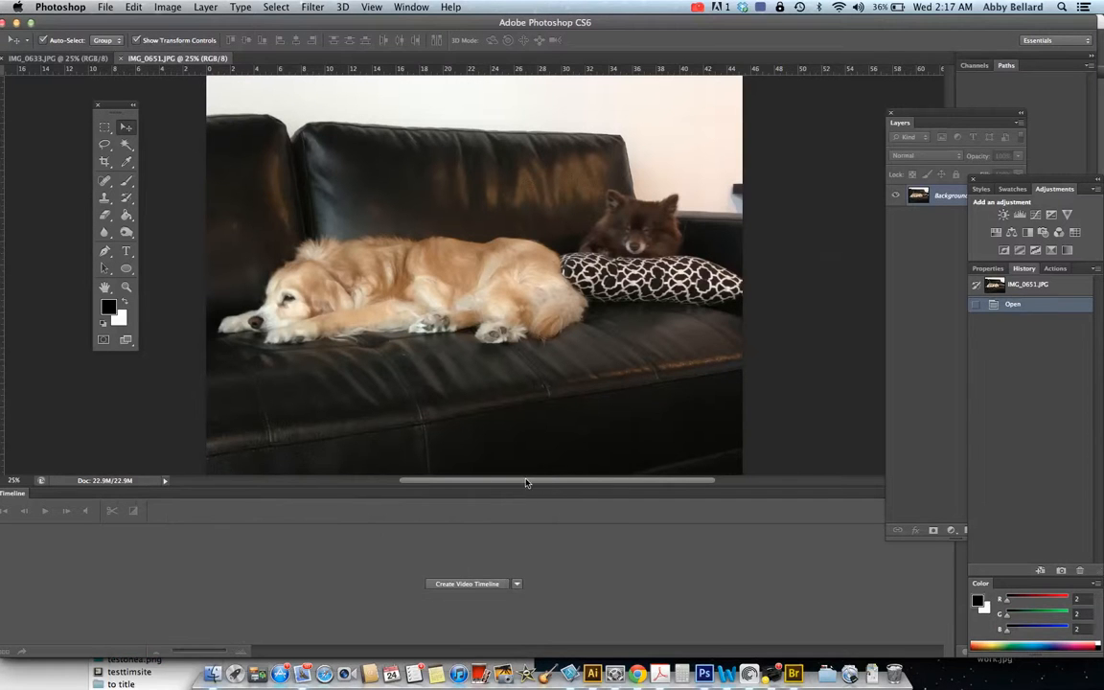
pyautogui.moveTo(928, 113); pyautogui.dragTo(1059, 81)
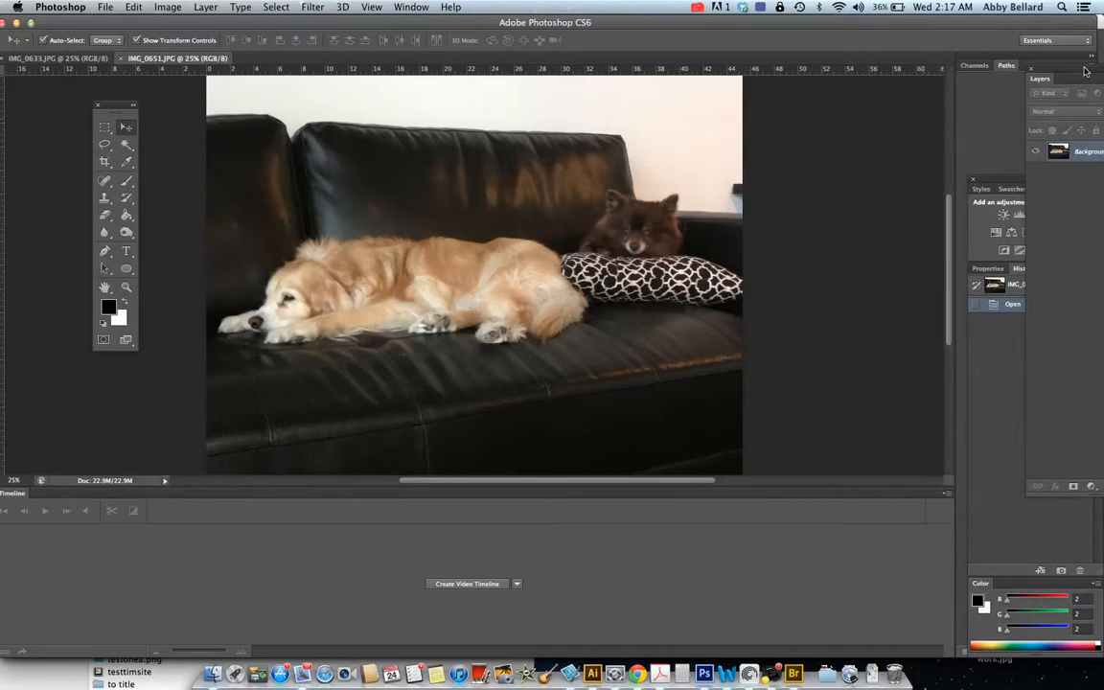
pyautogui.click(948, 494)
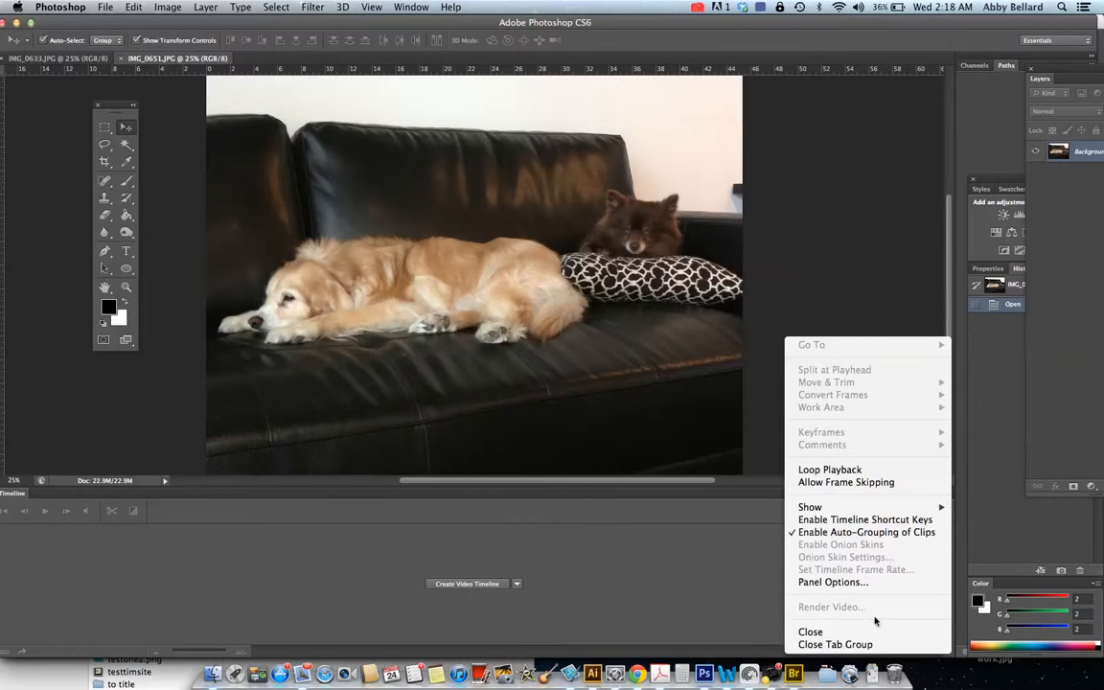
pyautogui.click(833, 644)
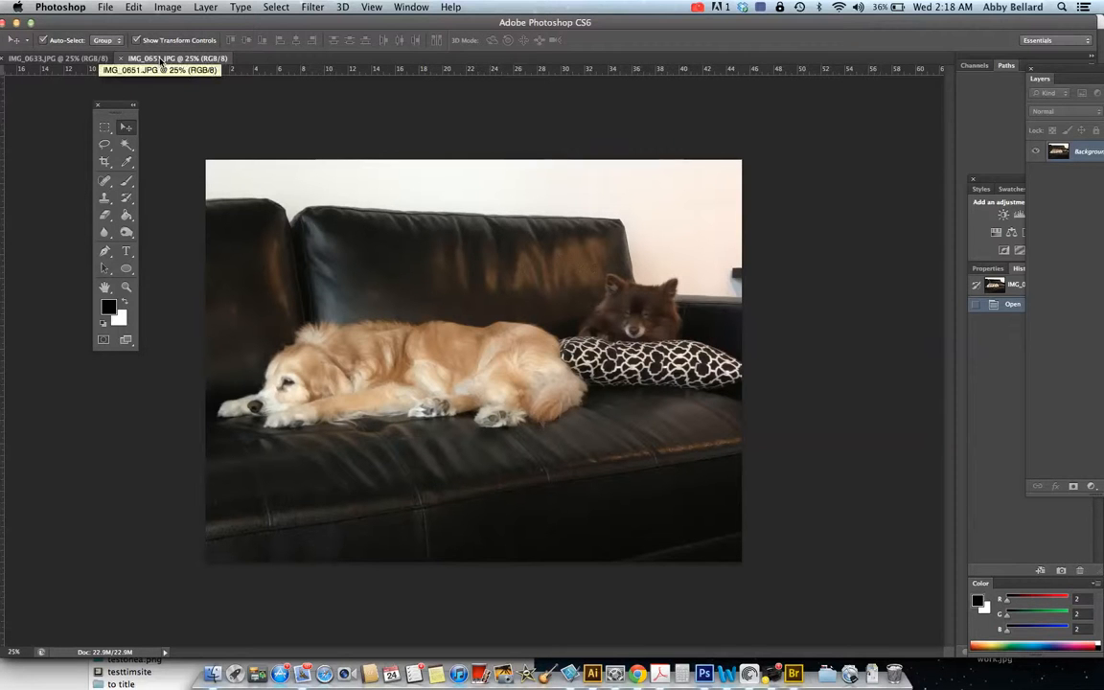
# Draw a loose freehand Lasso selection around the golden dog lying on the sofa.
pyautogui.click(104, 147)
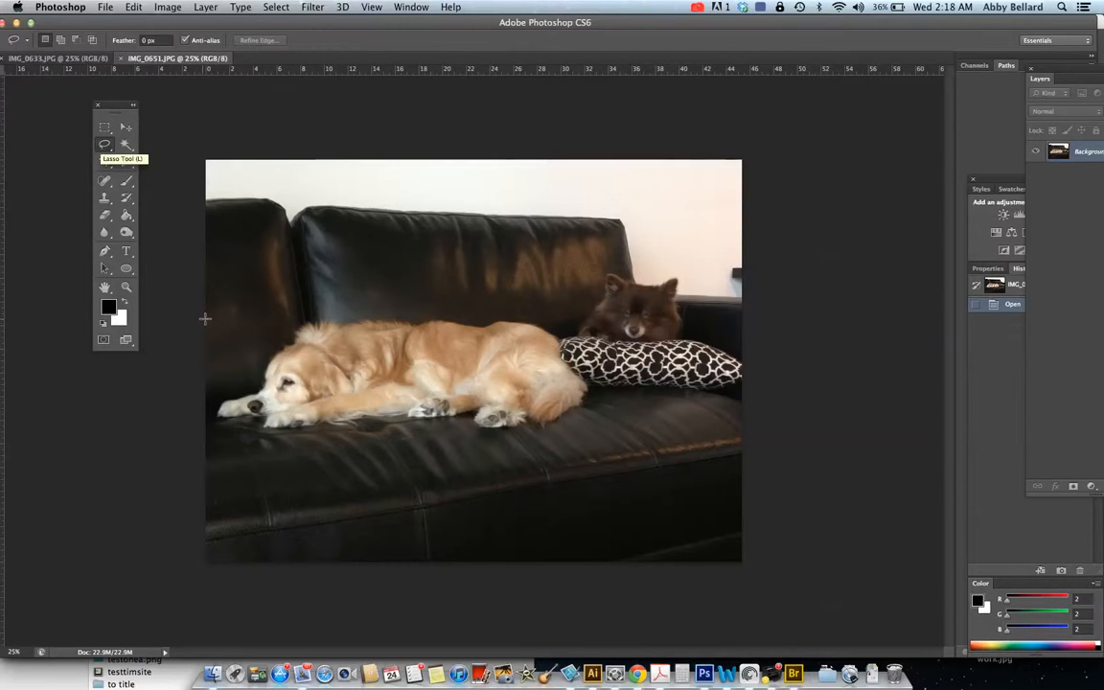
pyautogui.moveTo(223, 390)
pyautogui.mouseDown()
pyautogui.moveTo(288, 325)
pyautogui.moveTo(350, 298)
pyautogui.moveTo(434, 297)
pyautogui.moveTo(523, 301)
pyautogui.moveTo(613, 392)
pyautogui.moveTo(547, 449)
pyautogui.moveTo(482, 452)
pyautogui.moveTo(448, 419)
pyautogui.moveTo(344, 440)
pyautogui.moveTo(269, 471)
pyautogui.moveTo(244, 461)
pyautogui.moveTo(244, 434)
pyautogui.moveTo(200, 426)
pyautogui.moveTo(228, 385)
pyautogui.mouseUp()
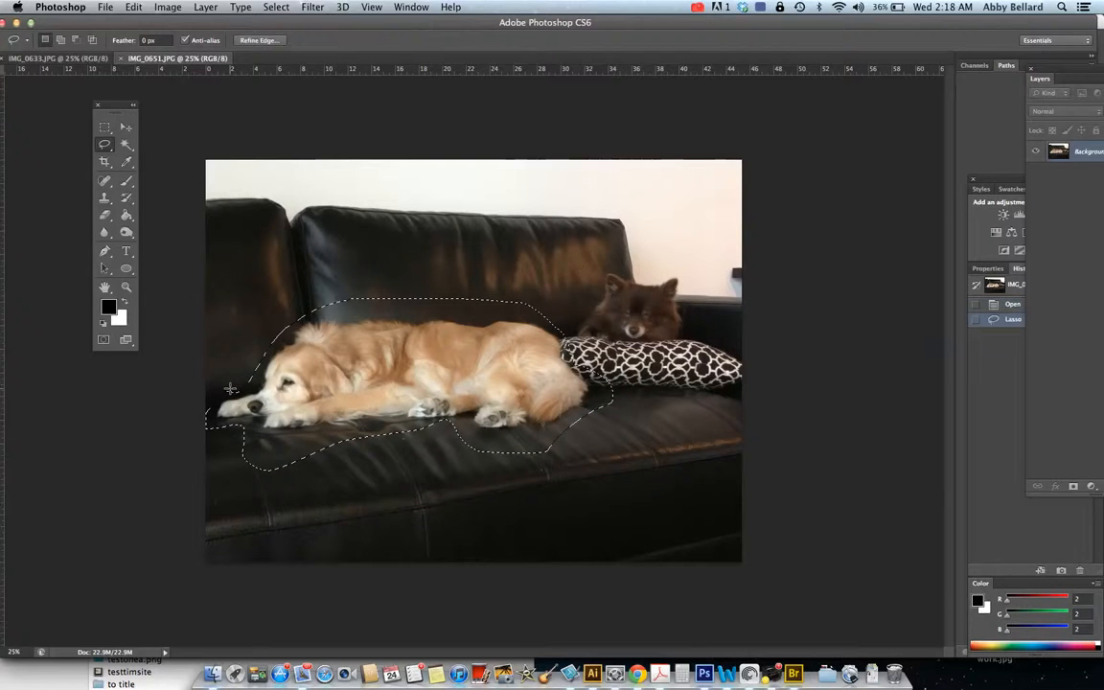
# Reset the Essentials workspace, then float the Layers panel beside the image and stretch it to nearly the full window height.
pyautogui.click(409, 7)
pyautogui.moveTo(419, 36)
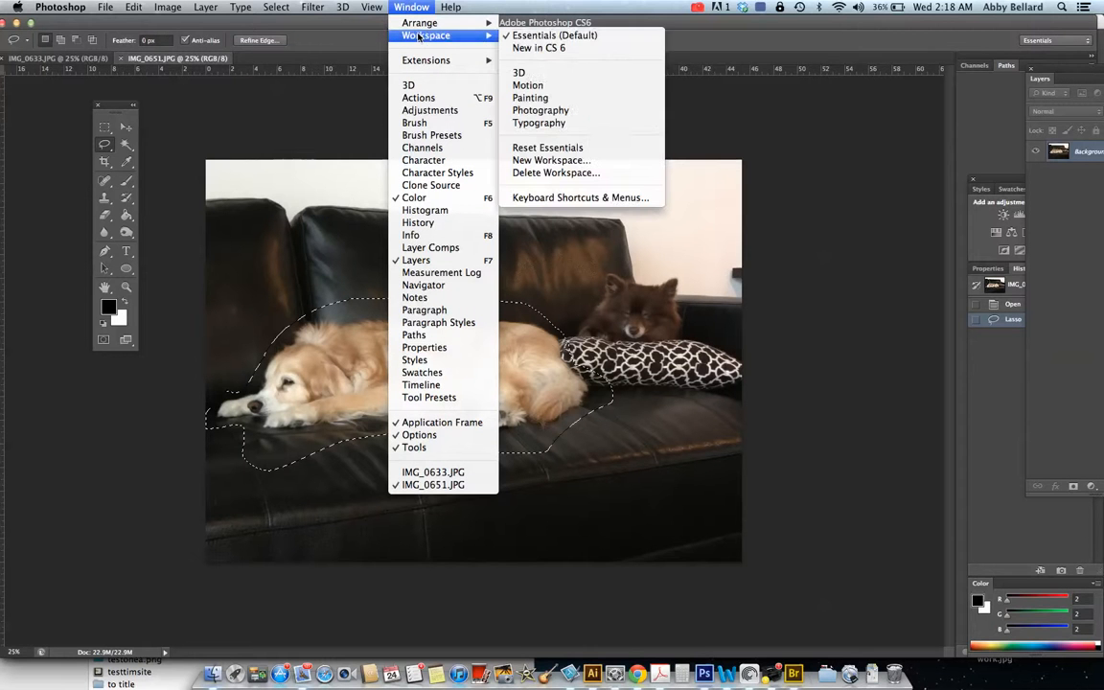
pyautogui.click(562, 148)
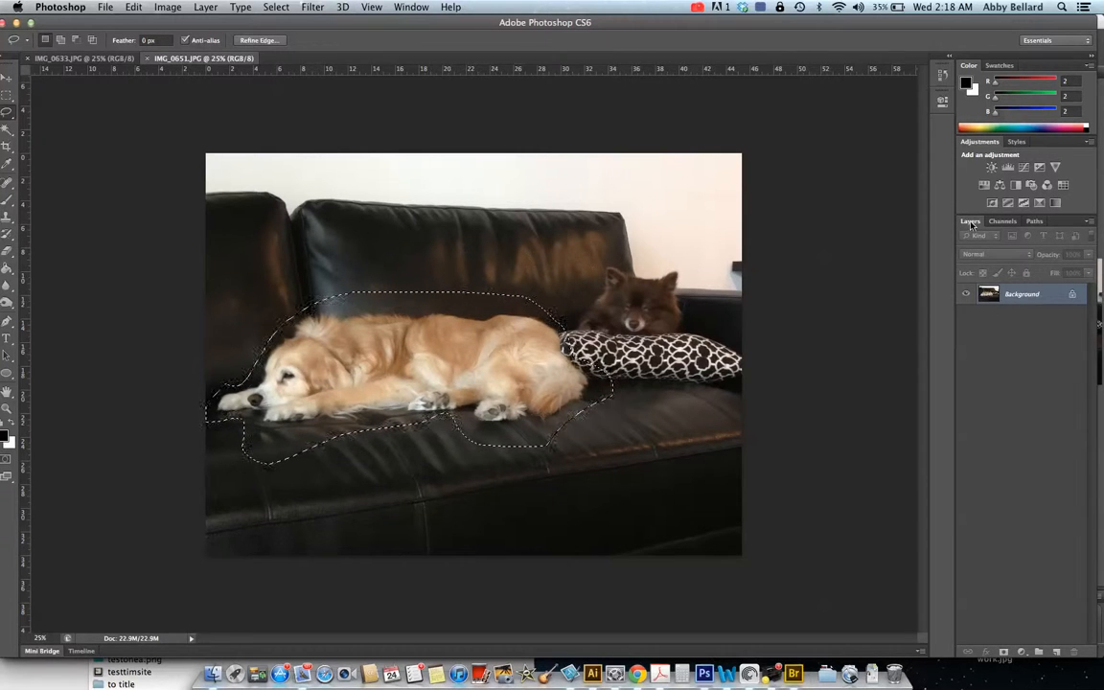
pyautogui.moveTo(971, 224); pyautogui.dragTo(788, 69)
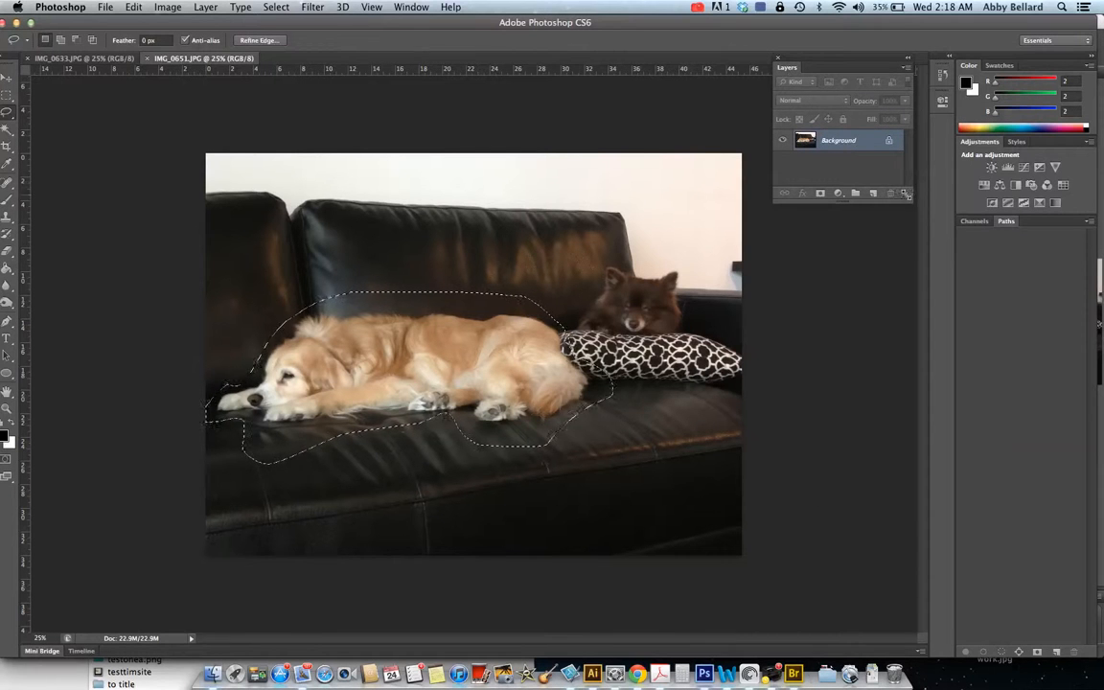
pyautogui.moveTo(910, 201); pyautogui.dragTo(920, 635)
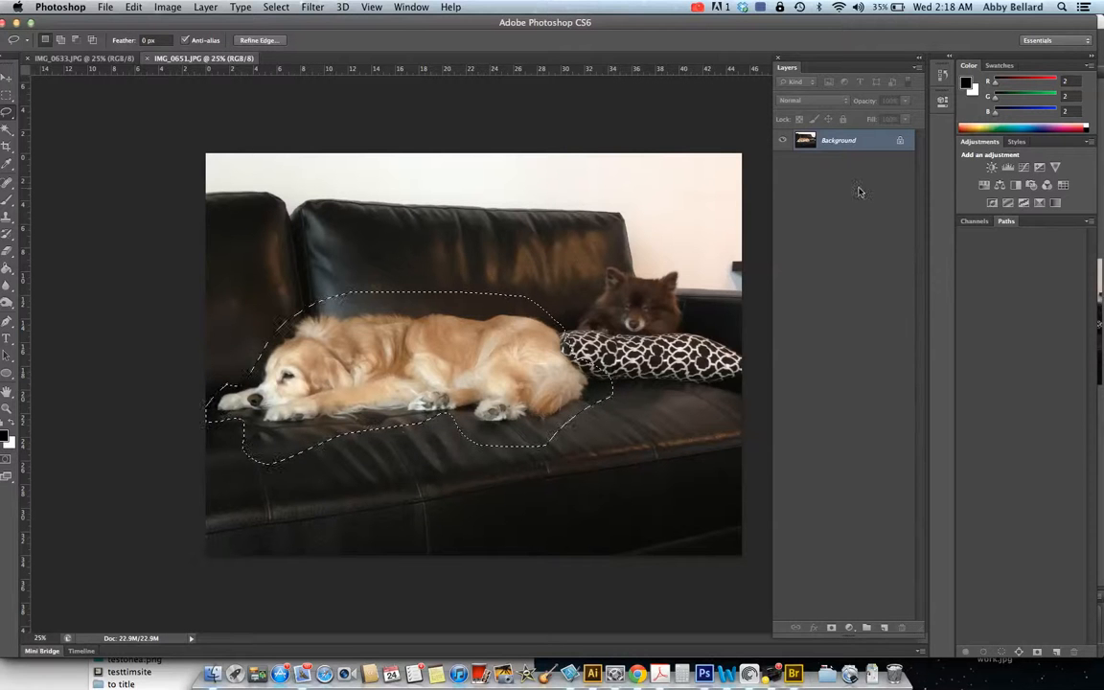
# Convert the Background into a regular layer named Layer 0 and mask it with the dog selection.
pyautogui.doubleClick(869, 144)
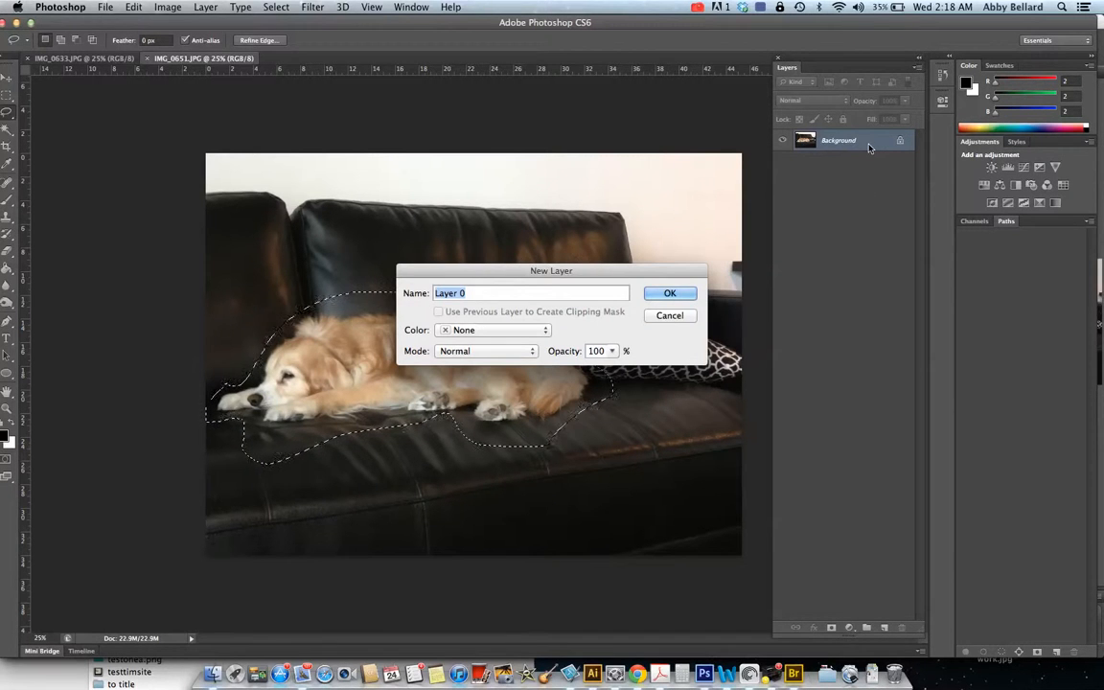
pyautogui.click(668, 293)
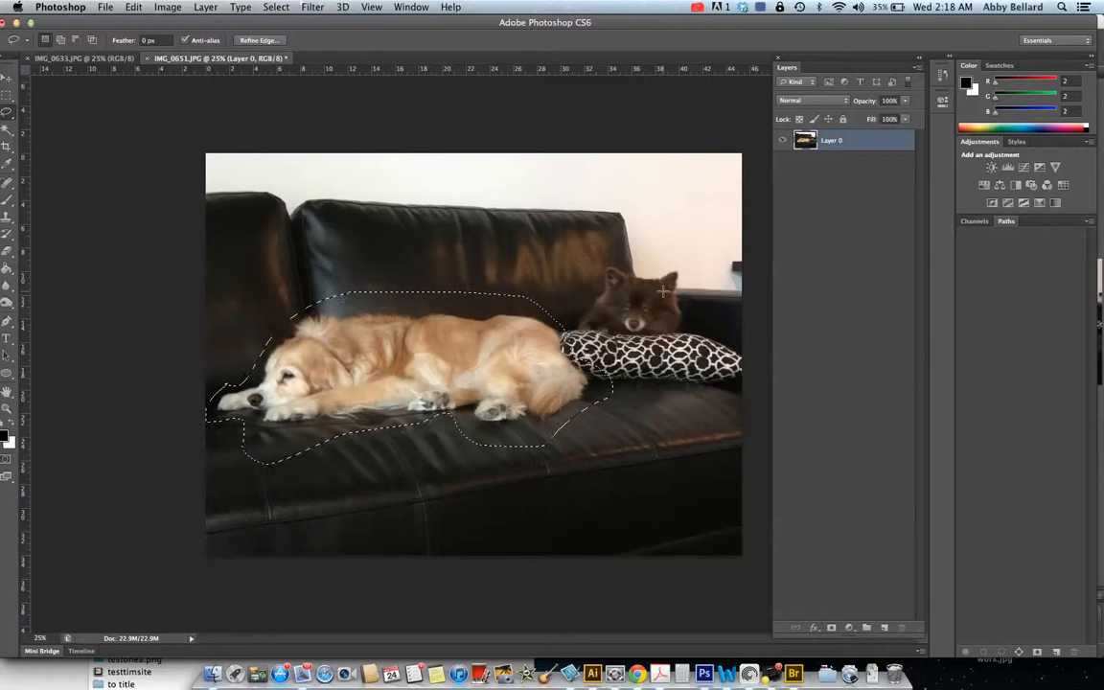
pyautogui.click(832, 627)
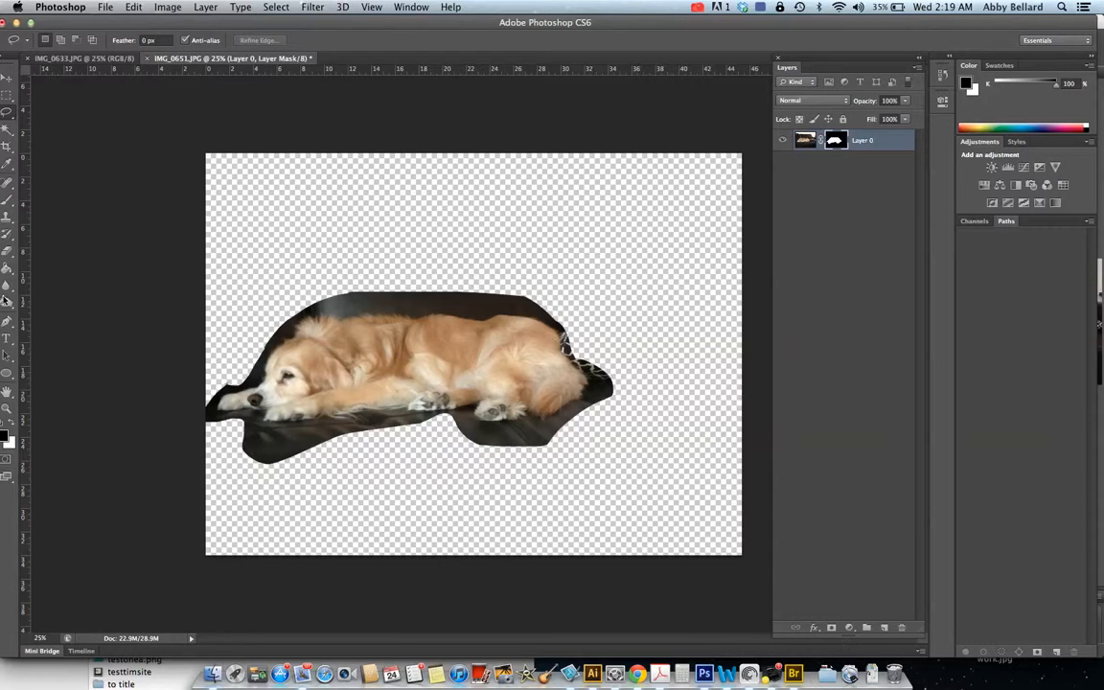
# Set the brush opacity to 100% and paint black on Layer 0's mask to hide the sofa above the dog's shoulders.
pyautogui.click(7, 197)
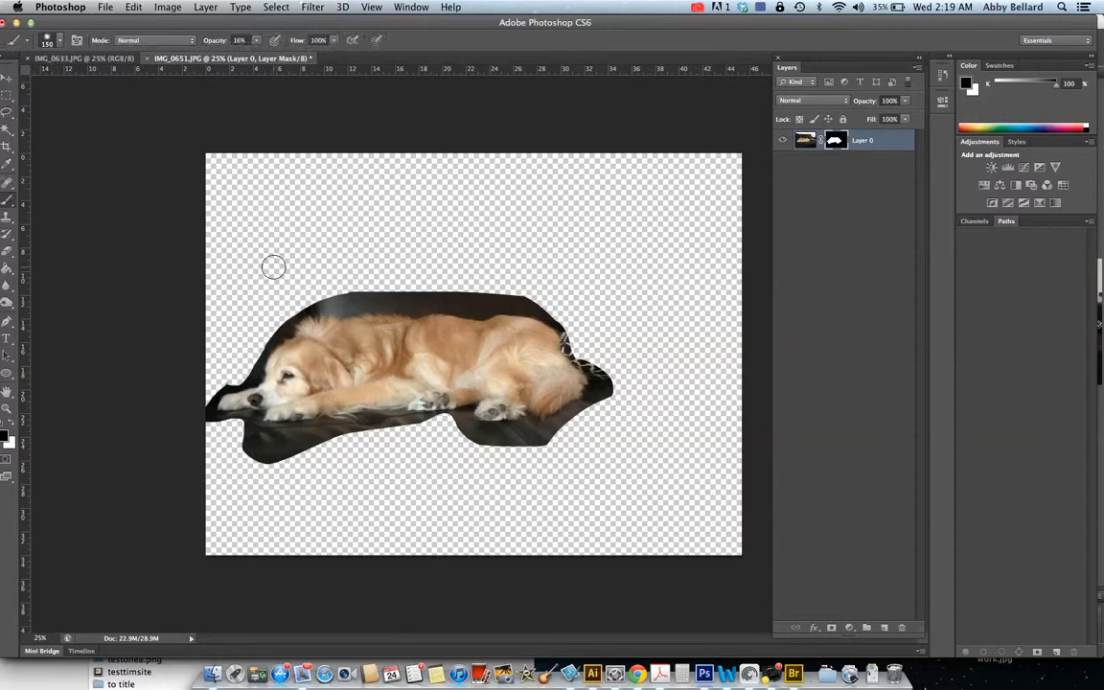
pyautogui.moveTo(374, 290); pyautogui.dragTo(349, 288)
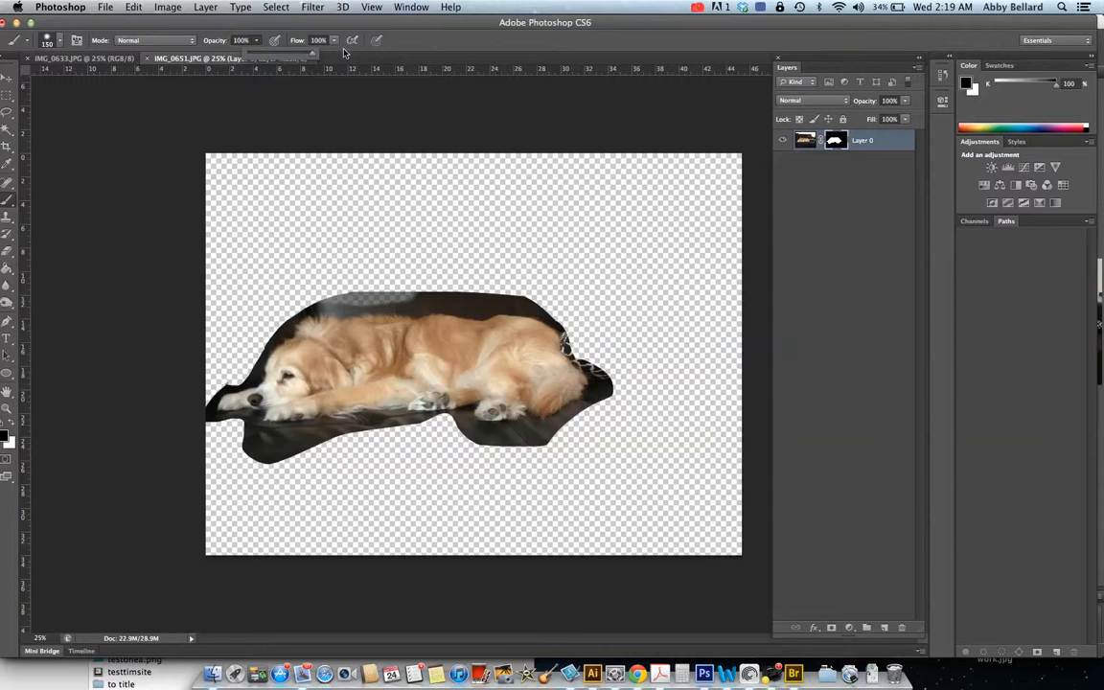
pyautogui.press('0')
pyautogui.moveTo(389, 284)
pyautogui.mouseDown()
pyautogui.moveTo(345, 291)
pyautogui.moveTo(398, 299)
pyautogui.mouseUp()
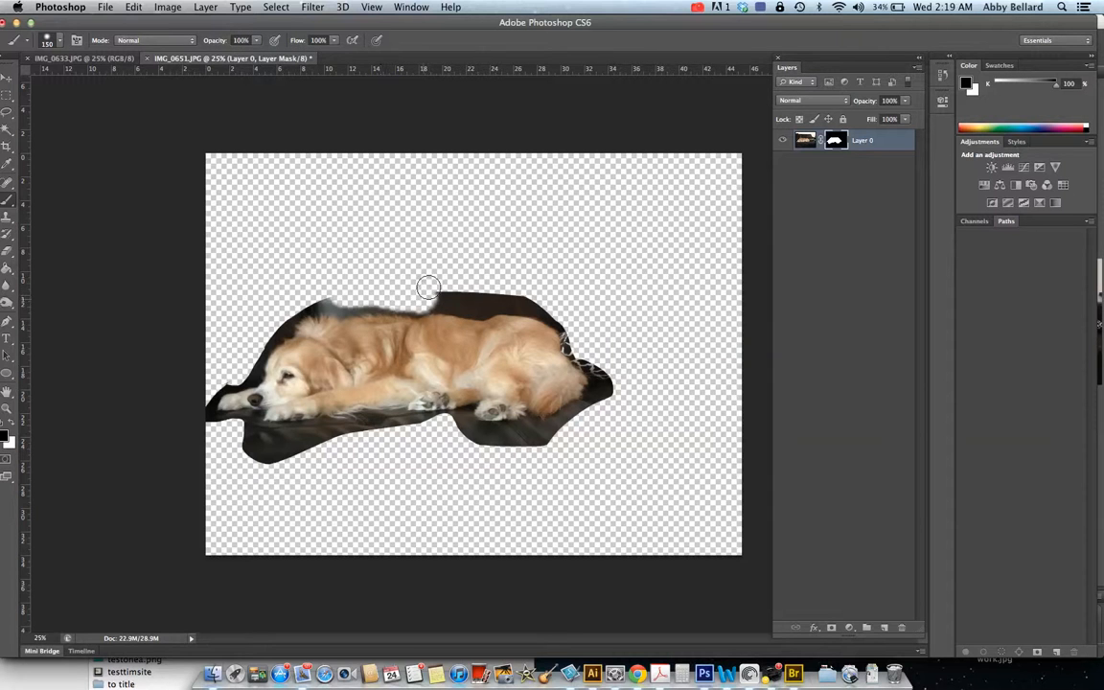
# Paint black on the mask with the 150 px brush to hide the sofa above the dog's rump and beside its tail.
pyautogui.rightClick(429, 284)
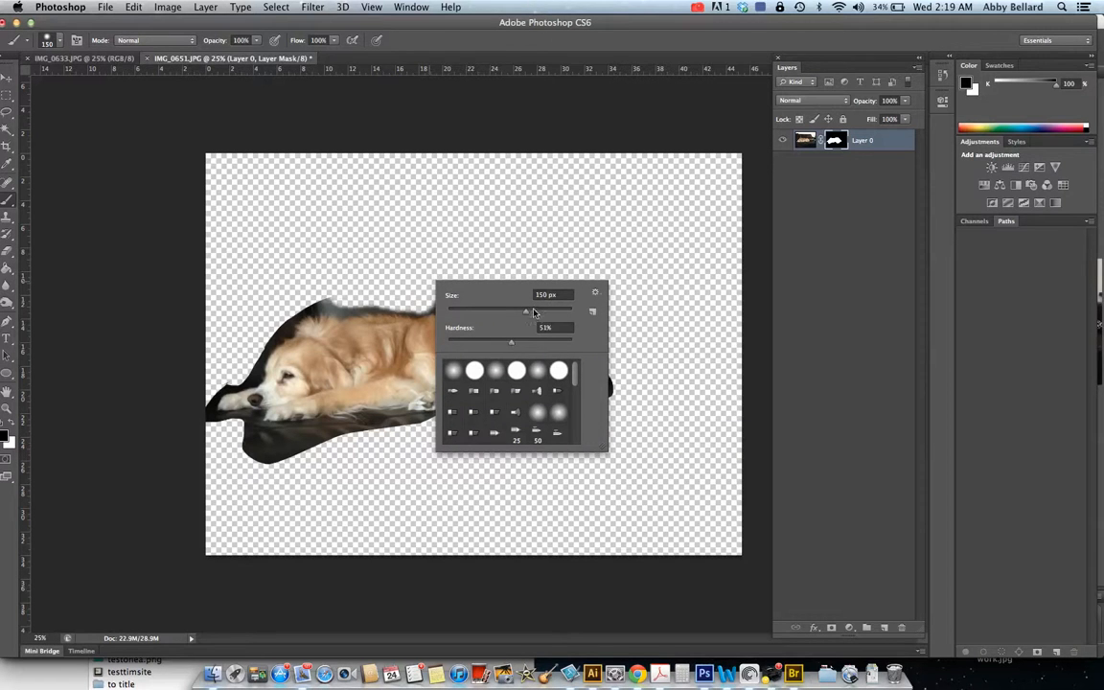
pyautogui.click(505, 231)
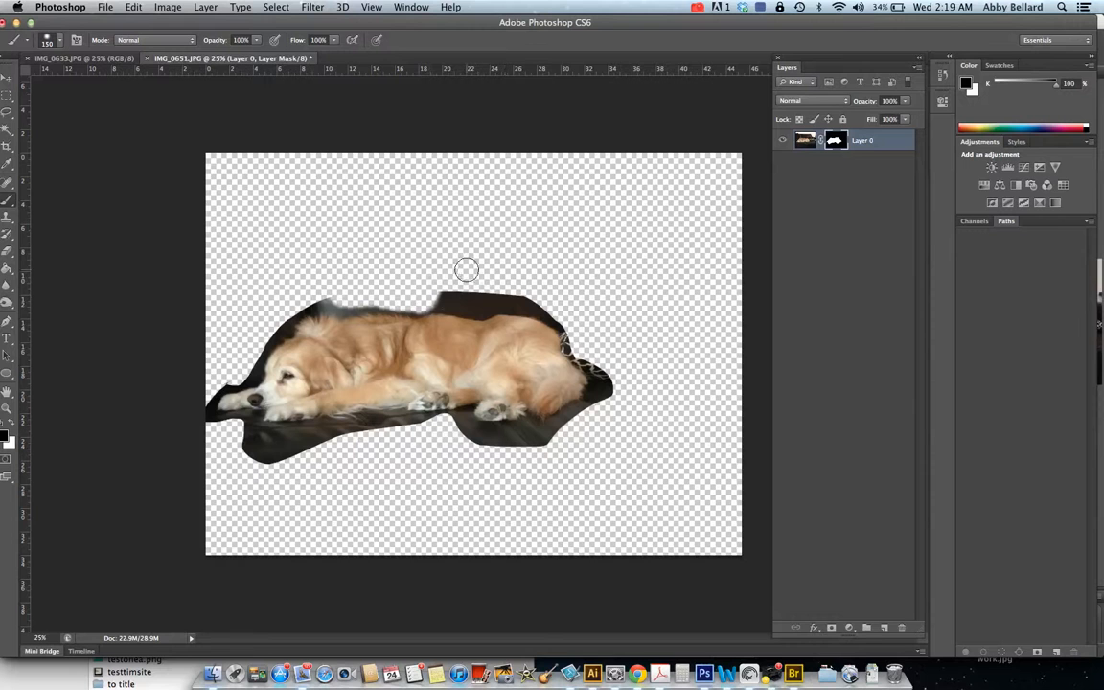
pyautogui.moveTo(419, 303)
pyautogui.mouseDown()
pyautogui.moveTo(542, 304)
pyautogui.moveTo(450, 288)
pyautogui.mouseUp()
pyautogui.moveTo(515, 307)
pyautogui.mouseDown()
pyautogui.moveTo(596, 363)
pyautogui.moveTo(599, 403)
pyautogui.moveTo(564, 444)
pyautogui.mouseUp()
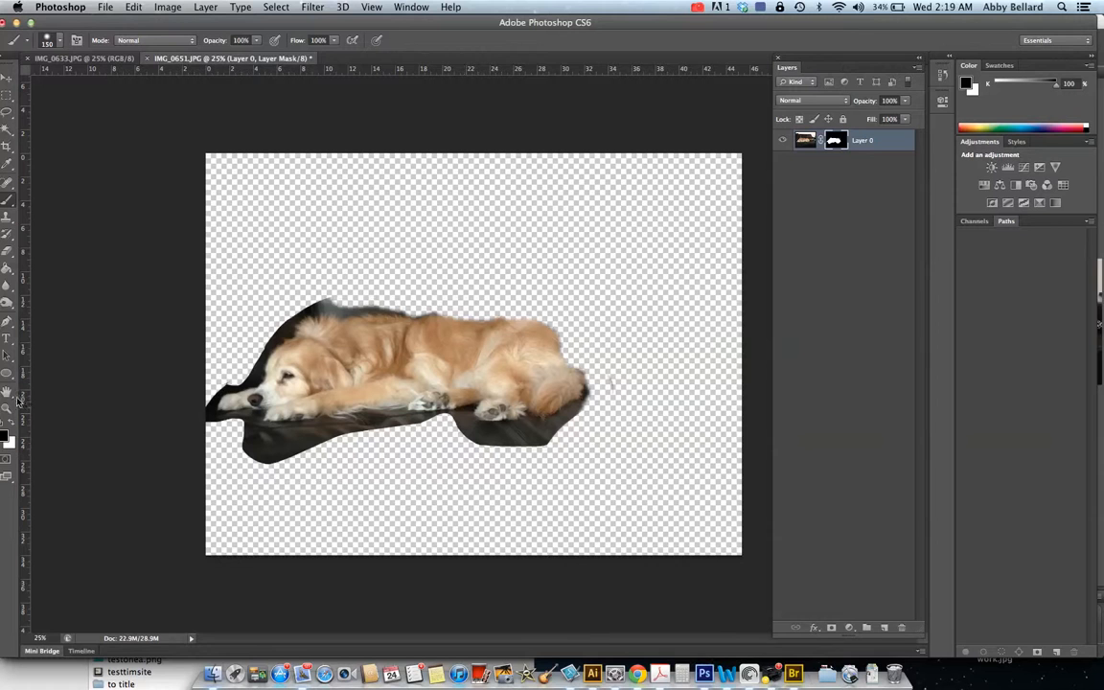
# Show the Navigator and use it to zoom to about 128% on the dog's hind paws.
pyautogui.click(420, 6)
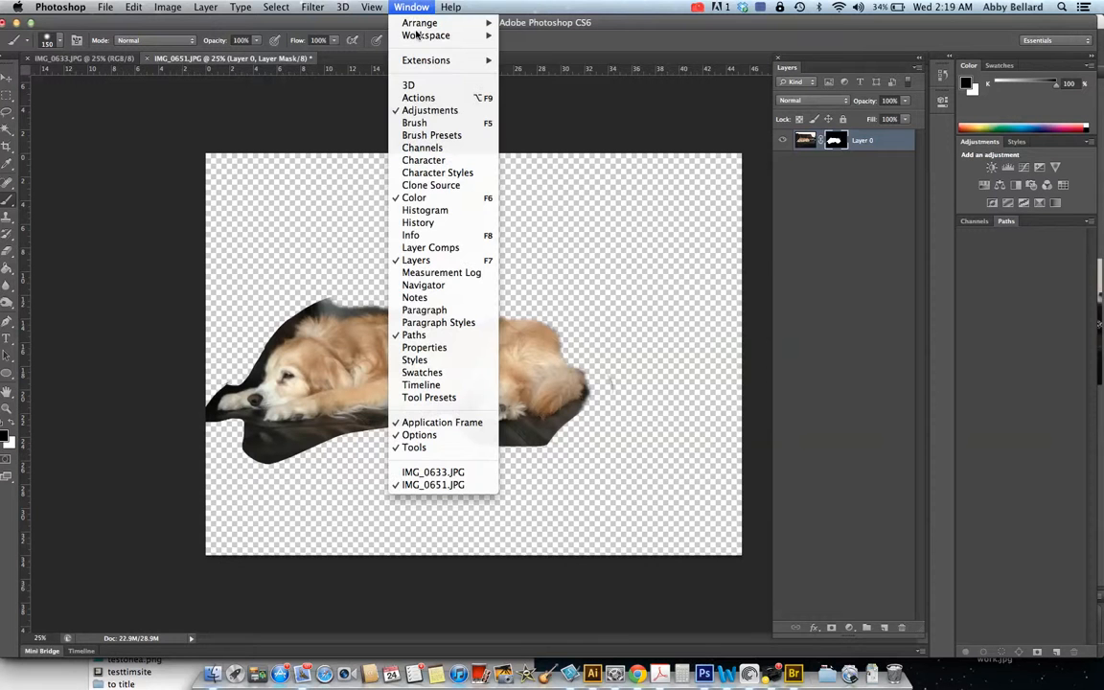
pyautogui.click(422, 286)
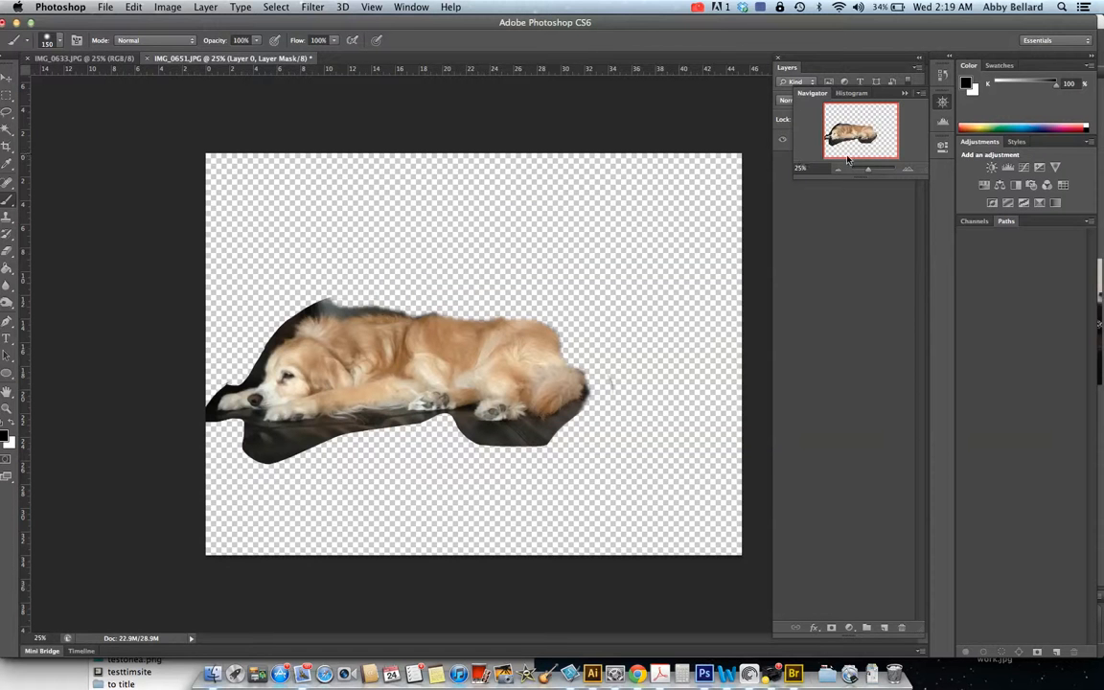
pyautogui.moveTo(869, 170); pyautogui.dragTo(874, 171)
pyautogui.moveTo(863, 125)
pyautogui.mouseDown()
pyautogui.moveTo(872, 123)
pyautogui.moveTo(867, 142)
pyautogui.moveTo(861, 133)
pyautogui.mouseUp()
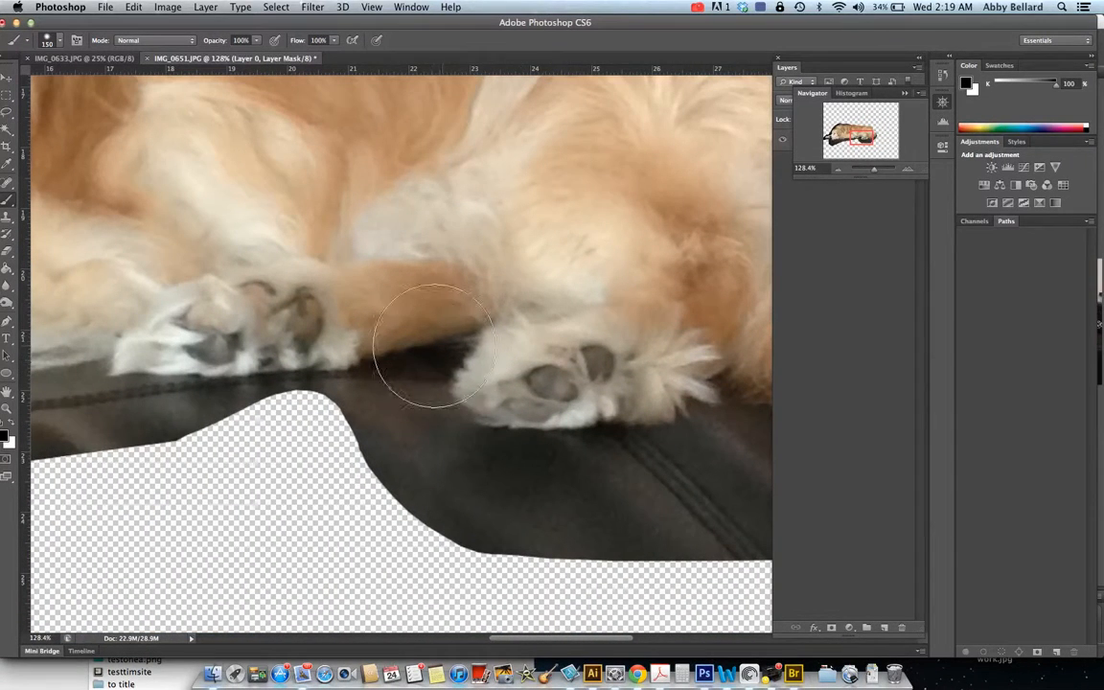
# Show the Brush settings and shape the brush tip into an ellipse with a 53° angle and 32% roundness.
pyautogui.click(410, 7)
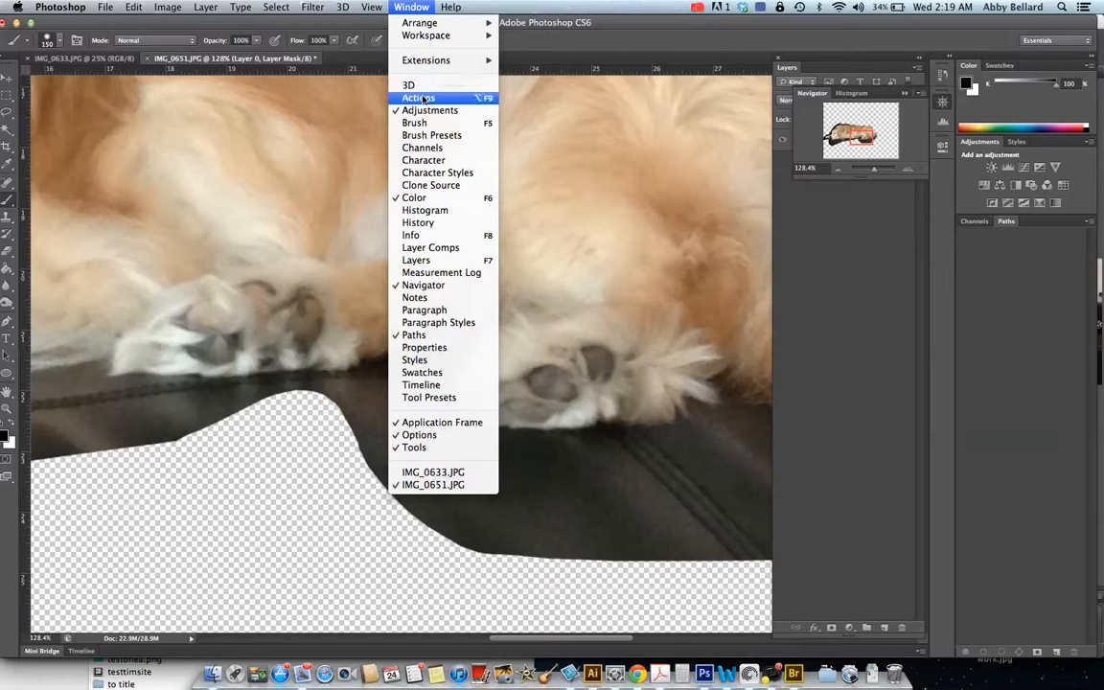
pyautogui.click(415, 123)
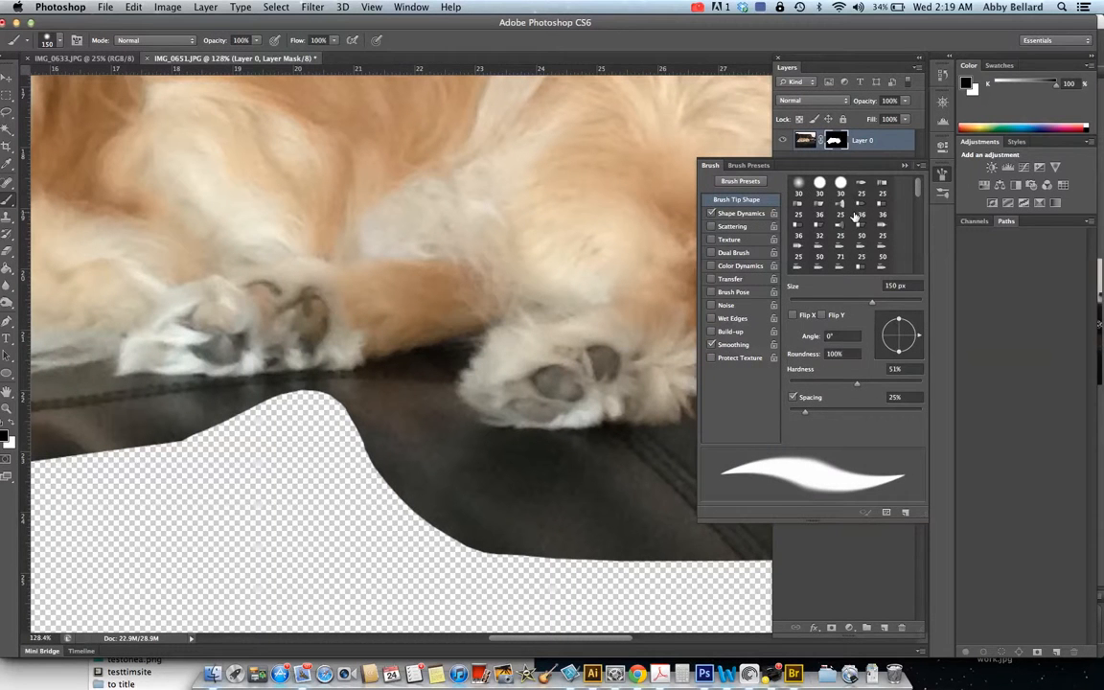
pyautogui.click(740, 212)
pyautogui.click(737, 201)
pyautogui.moveTo(884, 336); pyautogui.dragTo(892, 338)
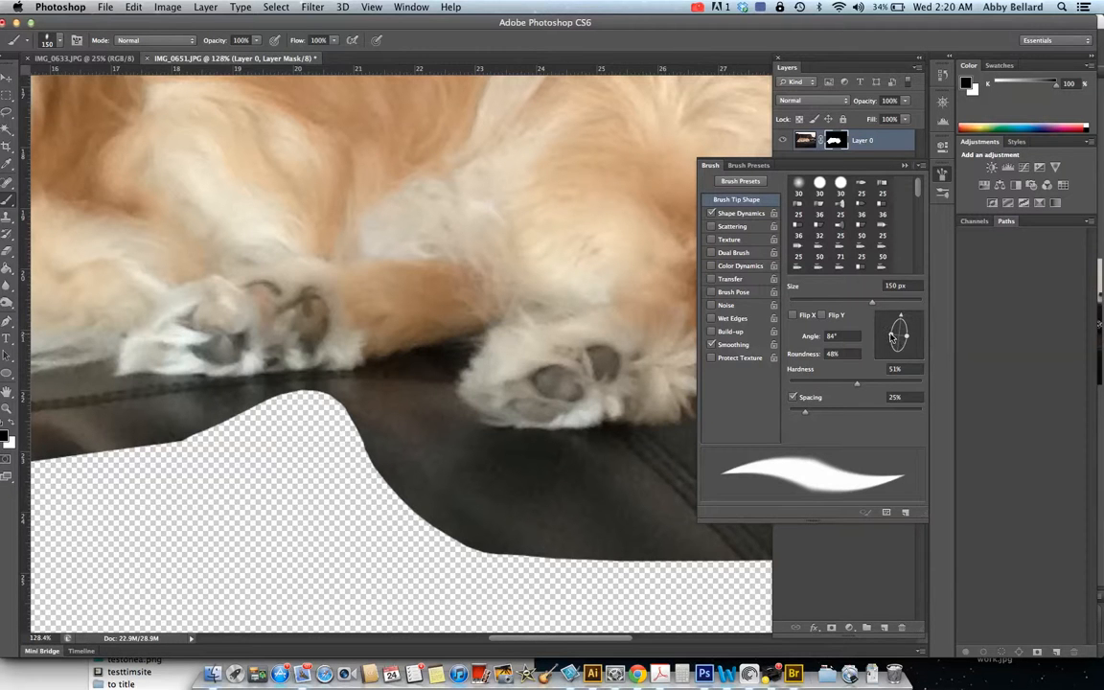
pyautogui.moveTo(892, 335); pyautogui.dragTo(912, 322)
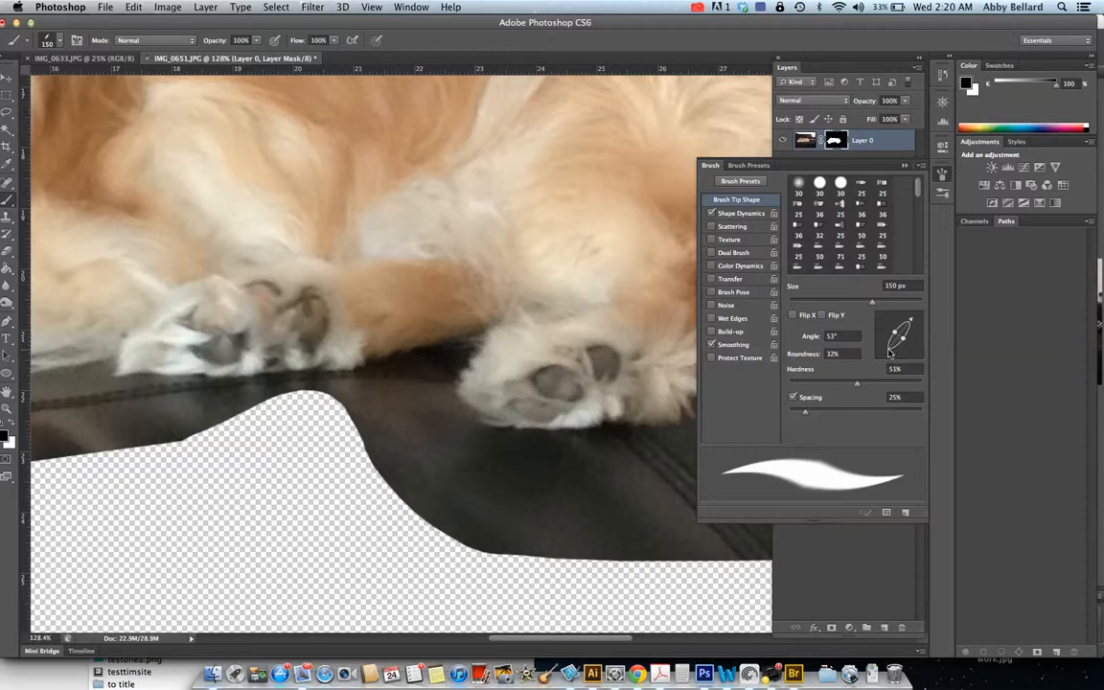
# Paint out the sofa between the hind paws with the elliptical brush and fit the image on screen.
pyautogui.click(409, 399)
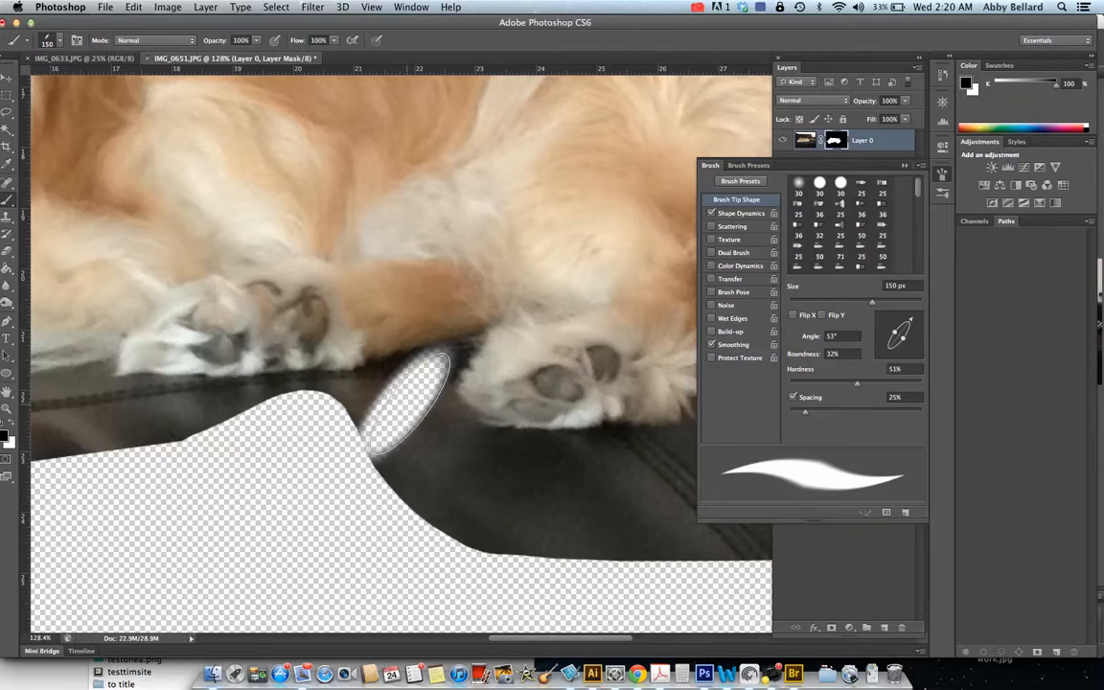
pyautogui.moveTo(409, 399)
pyautogui.mouseDown()
pyautogui.moveTo(355, 355)
pyautogui.moveTo(326, 348)
pyautogui.moveTo(340, 335)
pyautogui.moveTo(425, 400)
pyautogui.moveTo(414, 345)
pyautogui.moveTo(376, 393)
pyautogui.moveTo(394, 454)
pyautogui.mouseUp()
pyautogui.press('super+0')
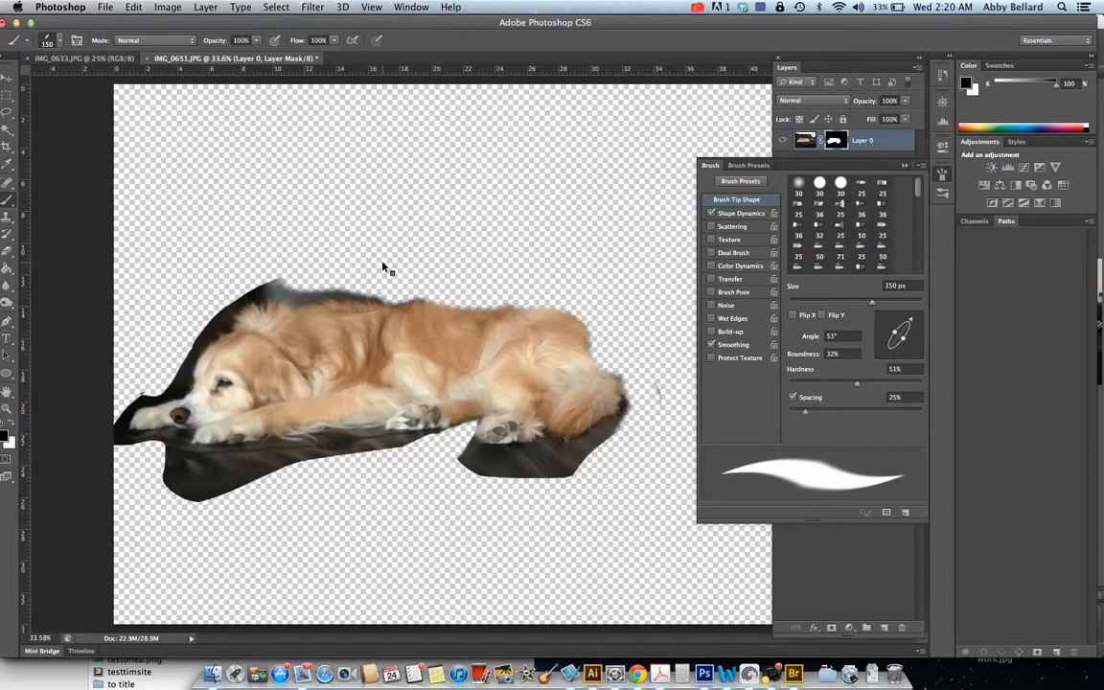
# Choose a hard round 30 px brush tip and enlarge it to 400 px.
pyautogui.click(841, 184)
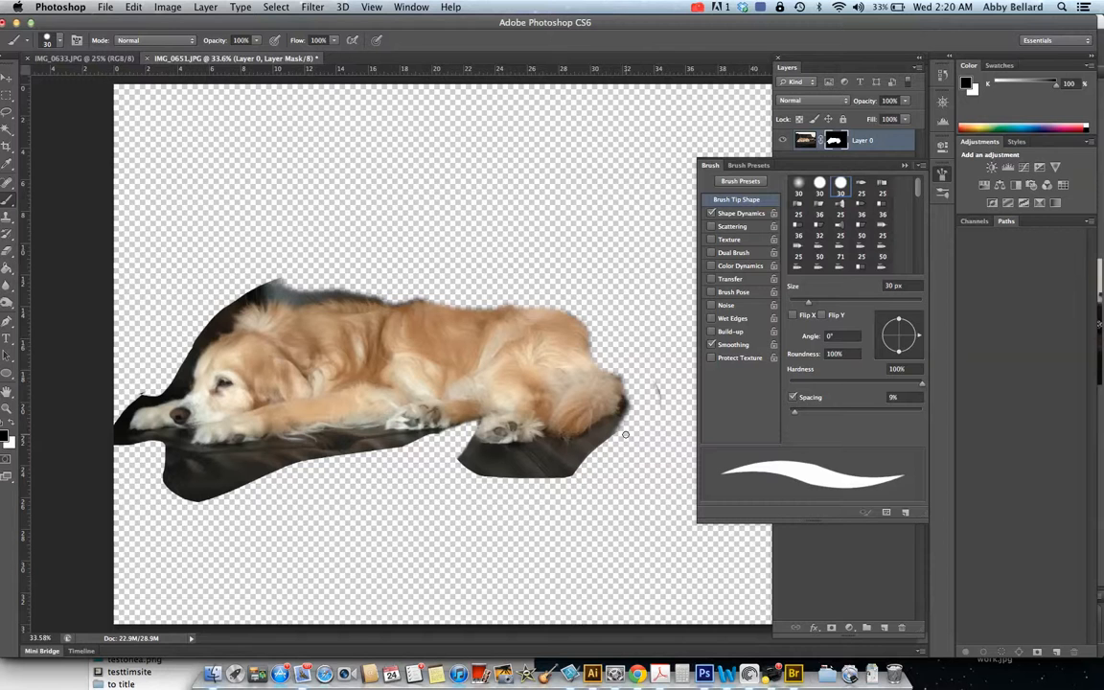
pyautogui.press(']')
pyautogui.press(']')
pyautogui.press(']')
pyautogui.press(']')
pyautogui.press(']')
pyautogui.press(']')
pyautogui.press(']')
pyautogui.press(']')
pyautogui.press(']')
pyautogui.press(']')
pyautogui.press(']')
pyautogui.press(']')
pyautogui.press(']')
pyautogui.press(']')
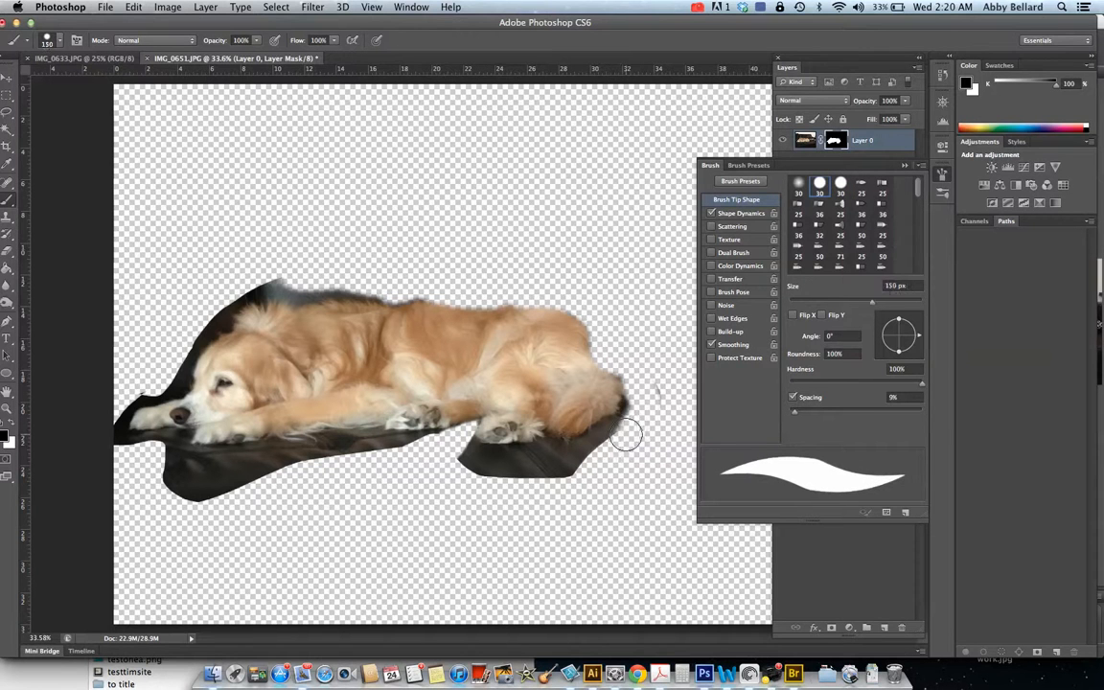
pyautogui.press(']')
pyautogui.press('[')
pyautogui.press('[')
pyautogui.press('[')
pyautogui.press('[')
pyautogui.press('[')
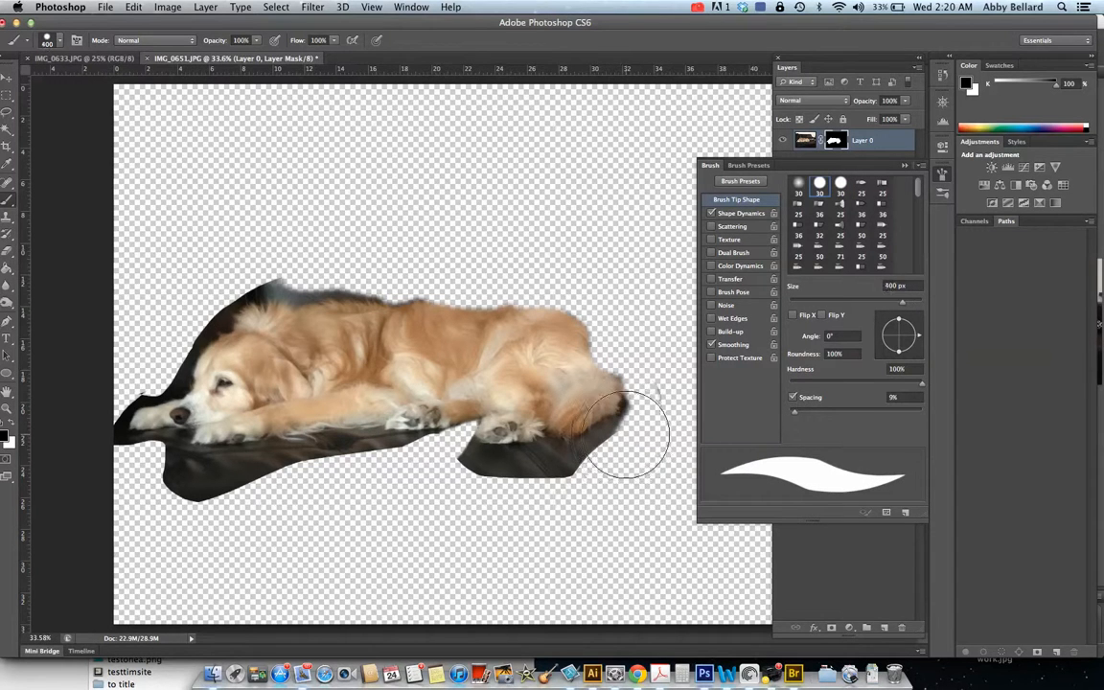
# Undo a trial mask stroke, then paint out the sofa around the dog's front half and a vertical gap through its middle.
pyautogui.moveTo(626, 436)
pyautogui.mouseDown()
pyautogui.moveTo(636, 408)
pyautogui.moveTo(569, 447)
pyautogui.moveTo(540, 442)
pyautogui.moveTo(553, 462)
pyautogui.moveTo(488, 466)
pyautogui.moveTo(469, 457)
pyautogui.moveTo(470, 440)
pyautogui.moveTo(534, 444)
pyautogui.moveTo(297, 463)
pyautogui.moveTo(327, 431)
pyautogui.moveTo(240, 459)
pyautogui.moveTo(327, 415)
pyautogui.moveTo(336, 365)
pyautogui.moveTo(290, 281)
pyautogui.moveTo(209, 331)
pyautogui.moveTo(162, 397)
pyautogui.moveTo(212, 469)
pyautogui.mouseUp()
pyautogui.press('super+z')
pyautogui.moveTo(246, 298)
pyautogui.mouseDown()
pyautogui.moveTo(267, 276)
pyautogui.moveTo(217, 301)
pyautogui.moveTo(228, 310)
pyautogui.moveTo(177, 345)
pyautogui.moveTo(116, 420)
pyautogui.moveTo(159, 406)
pyautogui.moveTo(166, 492)
pyautogui.moveTo(206, 422)
pyautogui.moveTo(287, 422)
pyautogui.moveTo(201, 443)
pyautogui.moveTo(368, 437)
pyautogui.moveTo(378, 398)
pyautogui.moveTo(351, 299)
pyautogui.moveTo(321, 278)
pyautogui.moveTo(204, 331)
pyautogui.moveTo(172, 379)
pyautogui.moveTo(127, 391)
pyautogui.moveTo(111, 450)
pyautogui.moveTo(155, 451)
pyautogui.moveTo(116, 437)
pyautogui.moveTo(177, 461)
pyautogui.moveTo(306, 454)
pyautogui.moveTo(364, 347)
pyautogui.mouseUp()
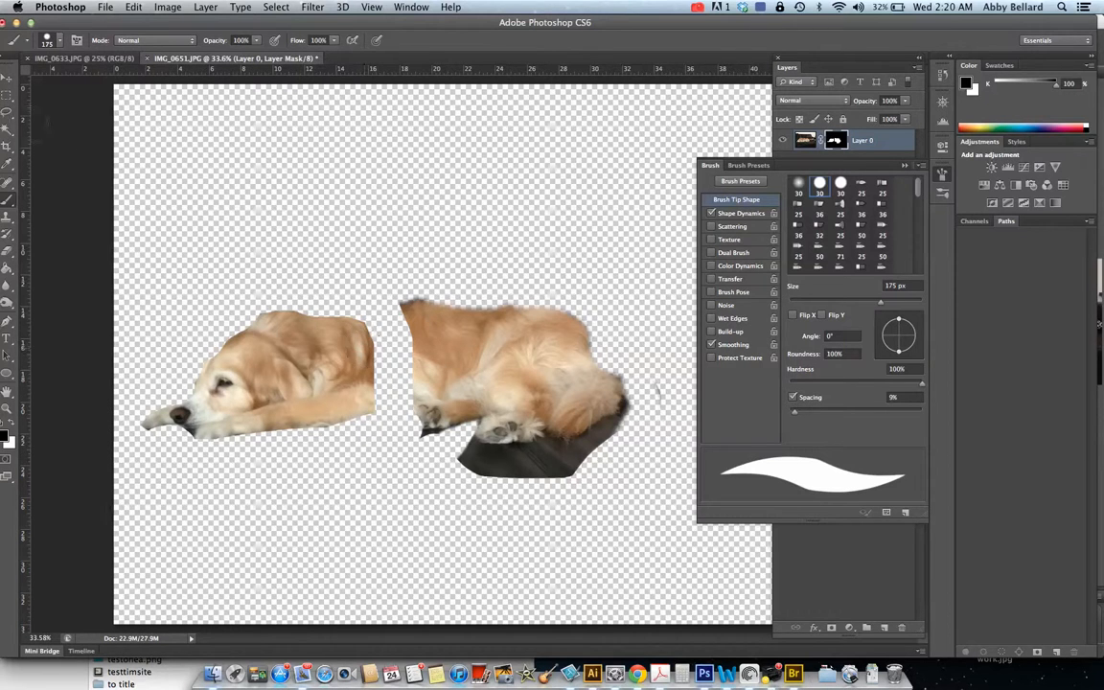
# Select the dog's front half with a rectangular marquee and float the IMG_0651.JPG document in its own window.
pyautogui.click(10, 93)
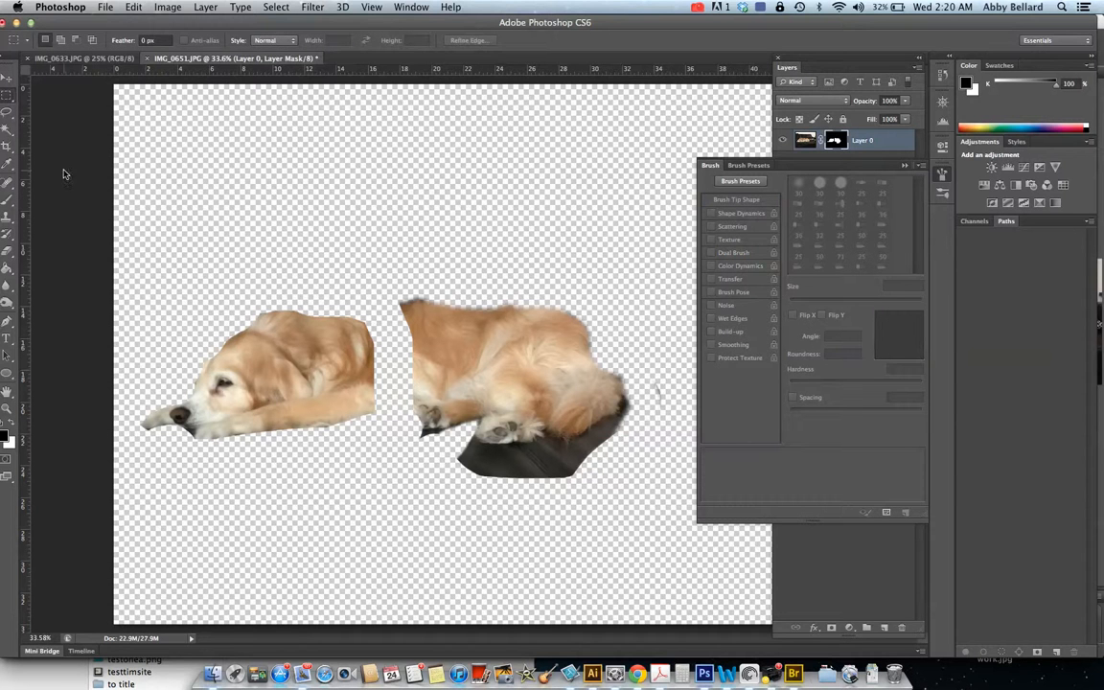
pyautogui.moveTo(136, 268); pyautogui.dragTo(388, 480)
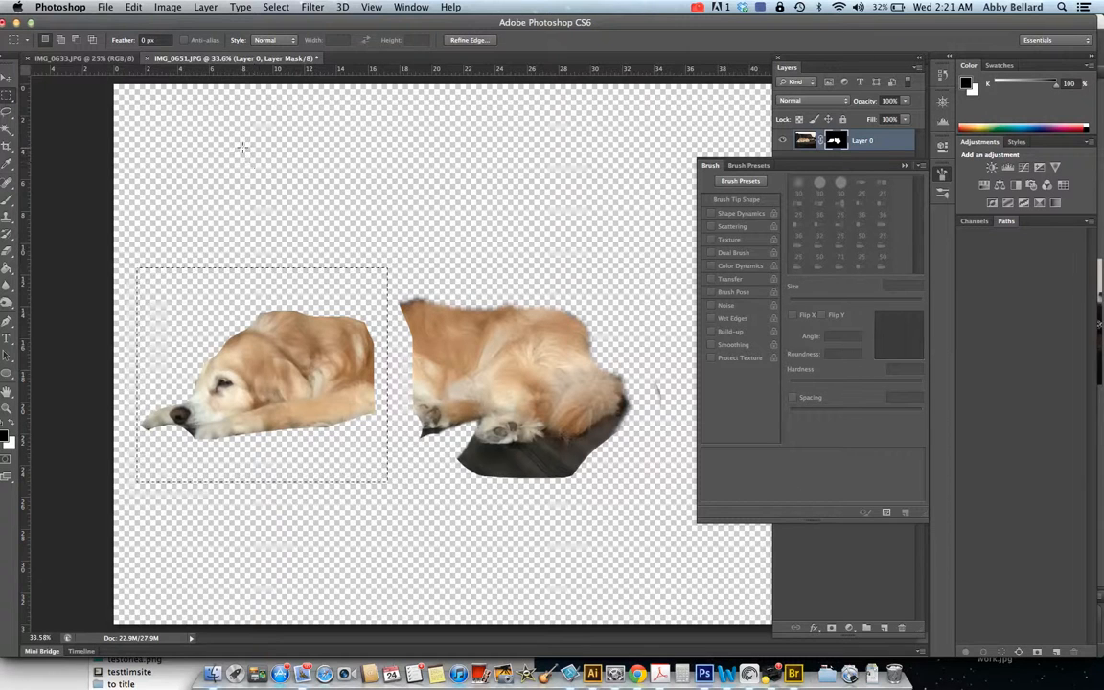
pyautogui.moveTo(220, 63); pyautogui.dragTo(325, 80)
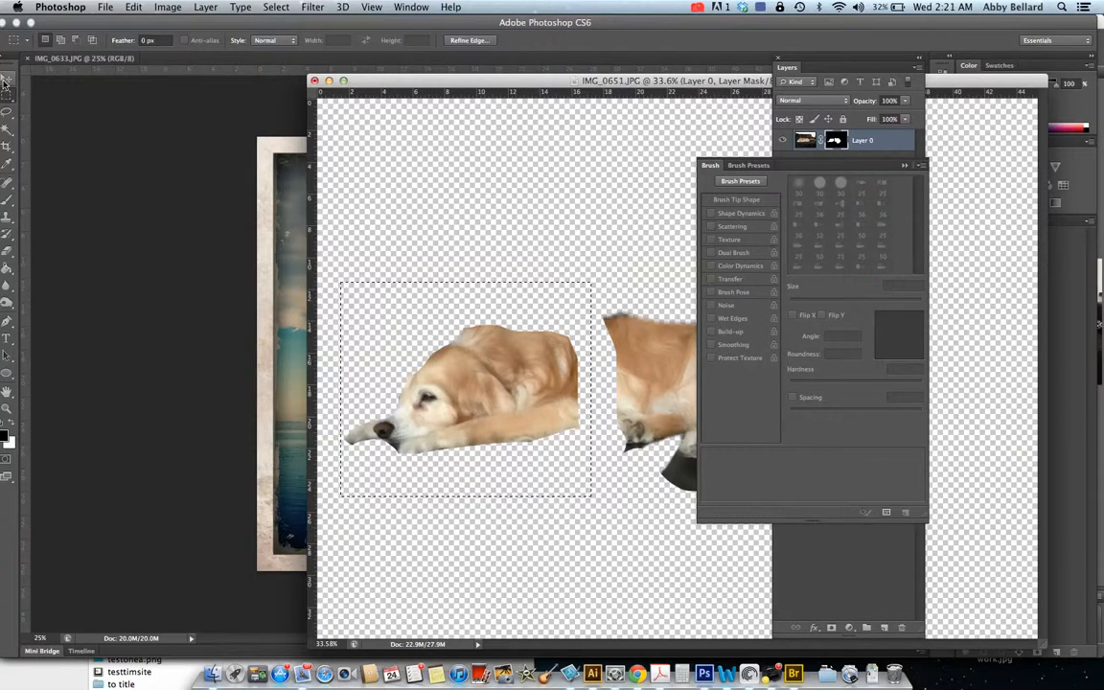
# Activate the Move tool and float the IMG_0633.JPG seascape in its own window beside the dog image.
pyautogui.click(177, 74)
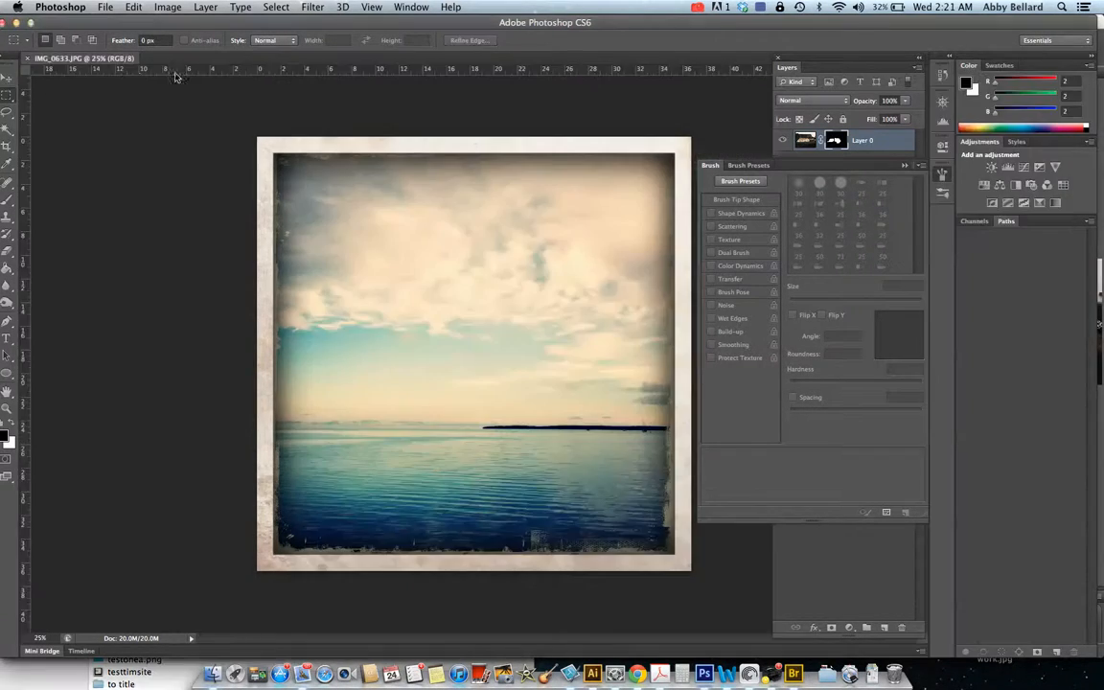
pyautogui.click(4, 79)
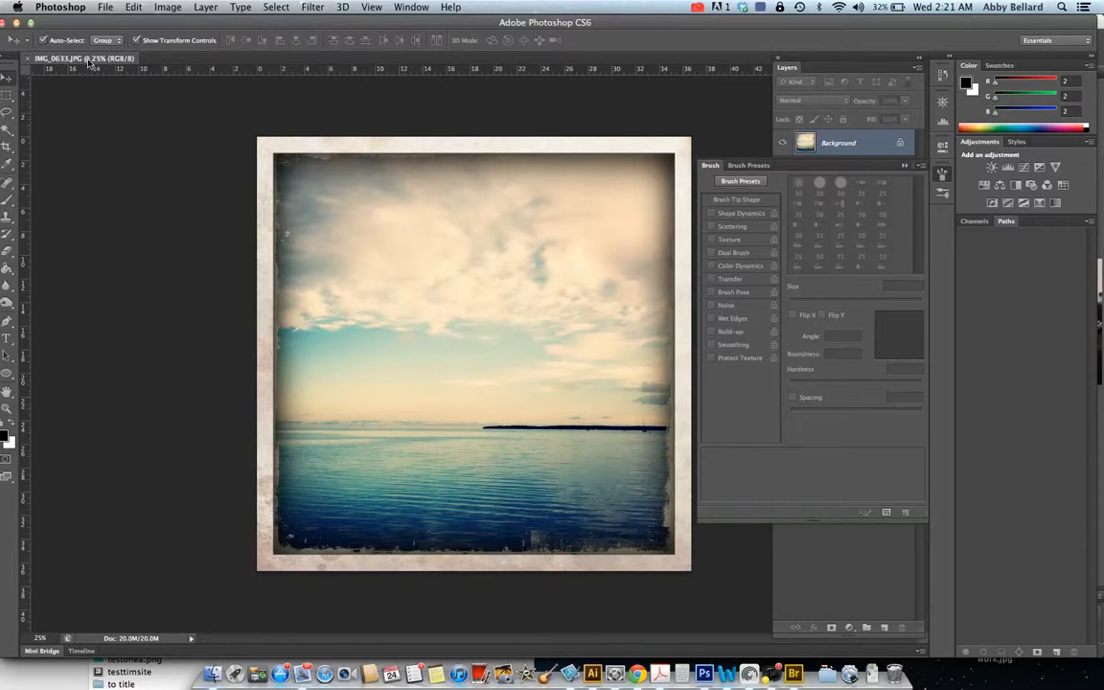
pyautogui.moveTo(90, 63); pyautogui.dragTo(79, 133)
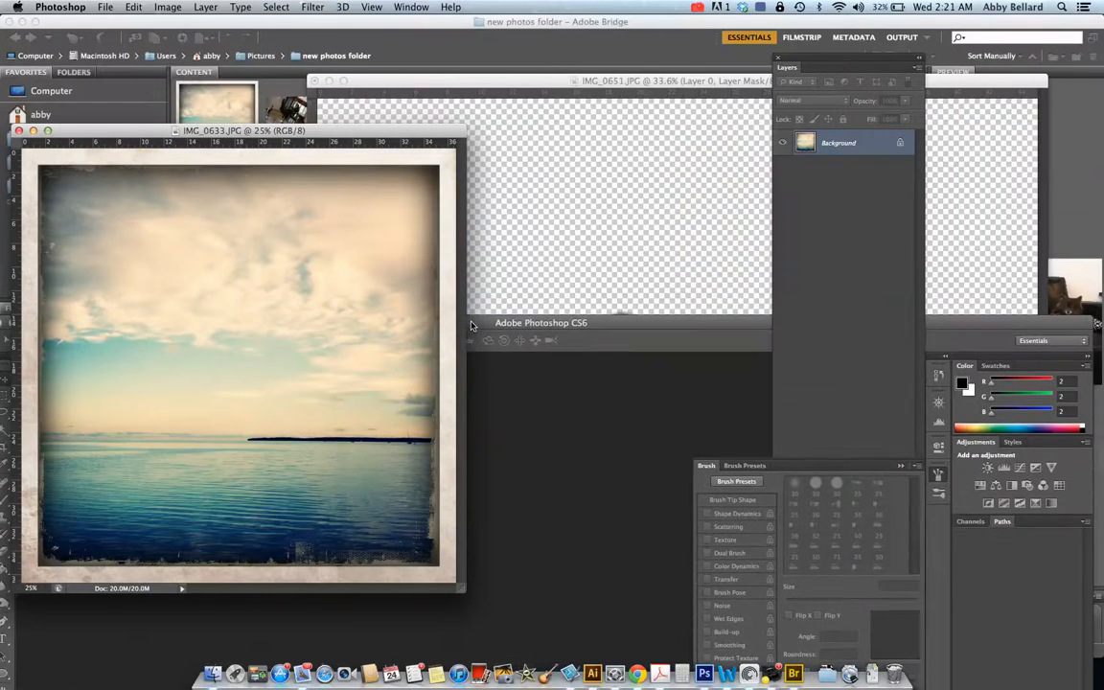
# Try moving the selected front half into the seascape document with the layer mask active, and undo it.
pyautogui.click(556, 376)
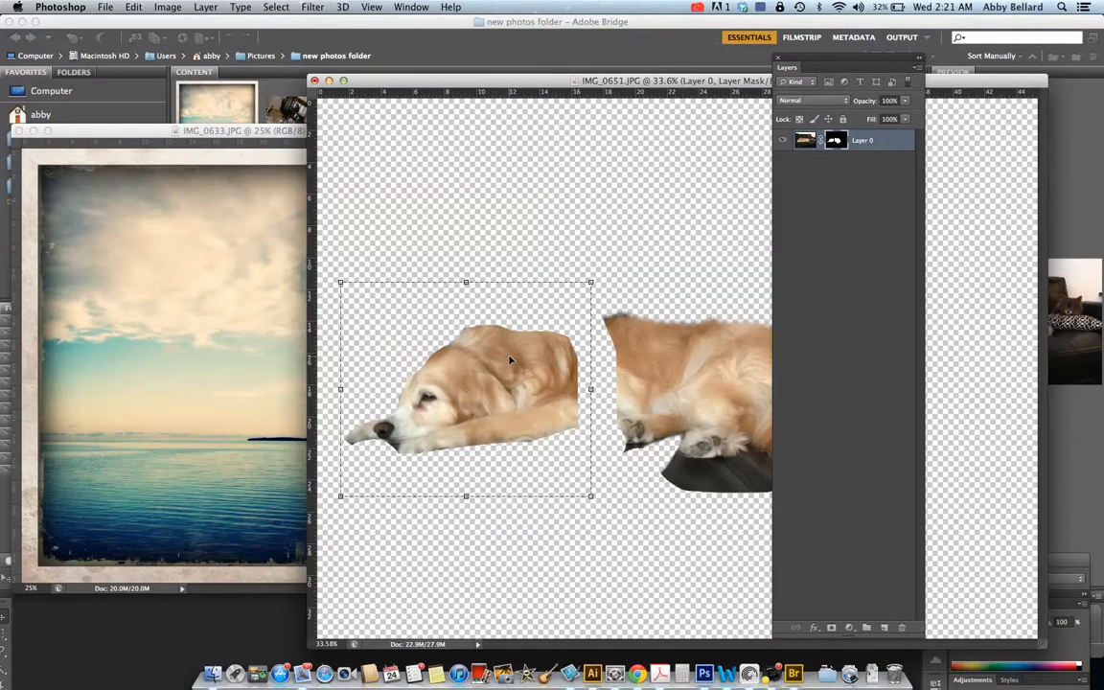
pyautogui.moveTo(511, 359); pyautogui.dragTo(178, 341)
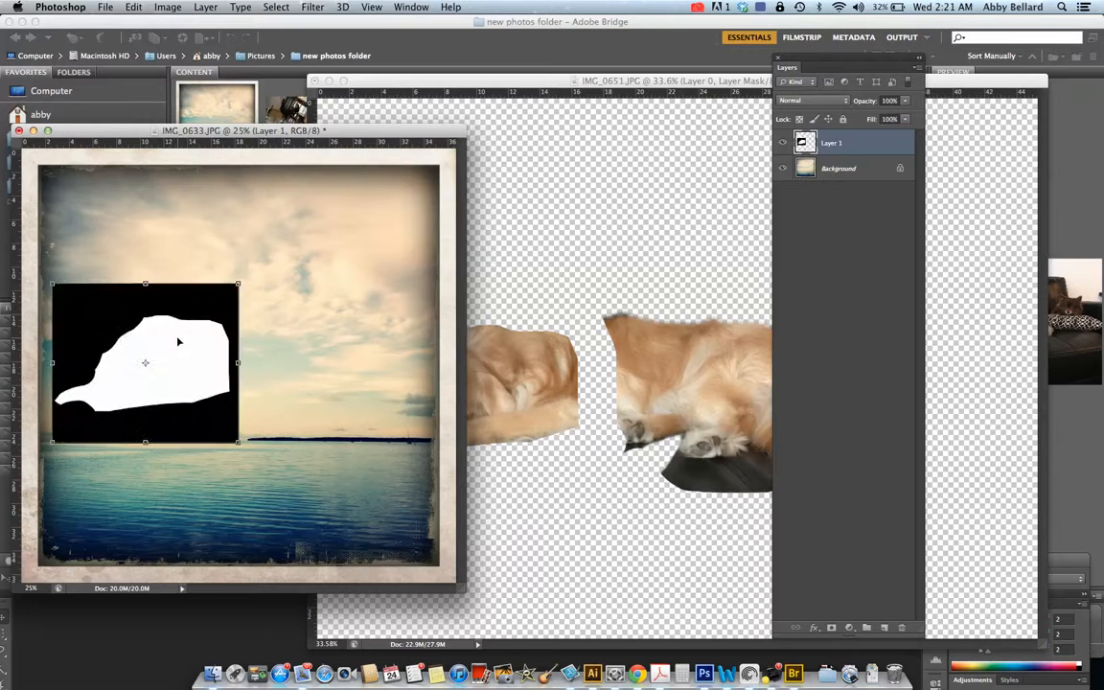
pyautogui.press('super+z')
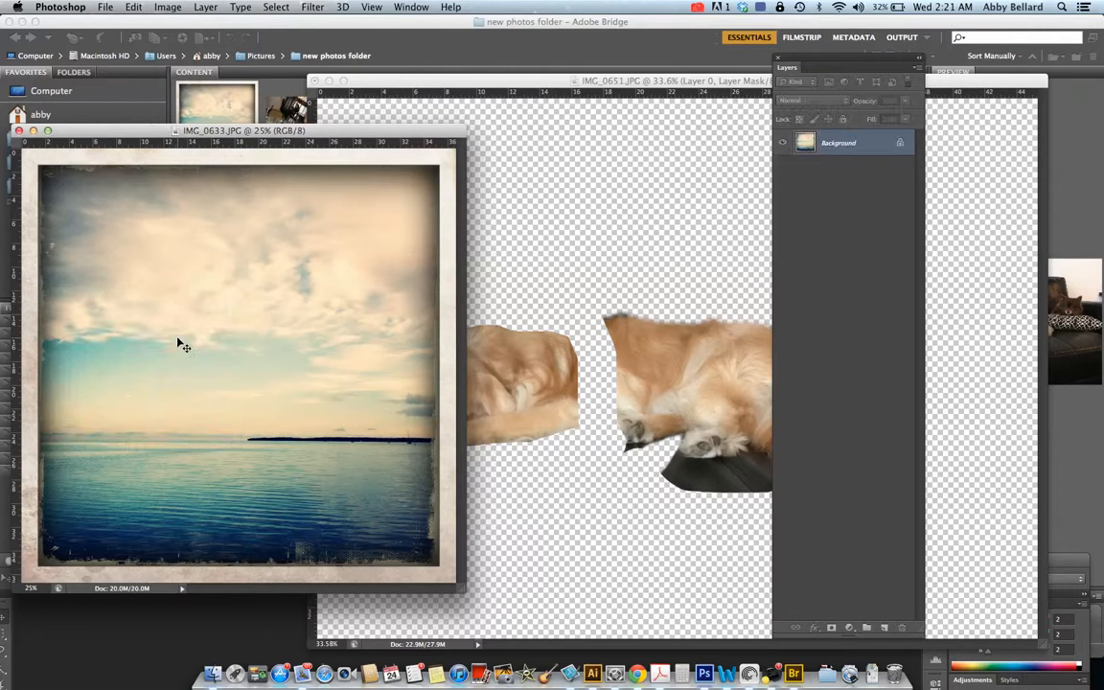
# Switch Layer 0 from its image to its mask, try copying the selected mask area into the seascape again, and undo it.
pyautogui.click(484, 364)
pyautogui.click(806, 141)
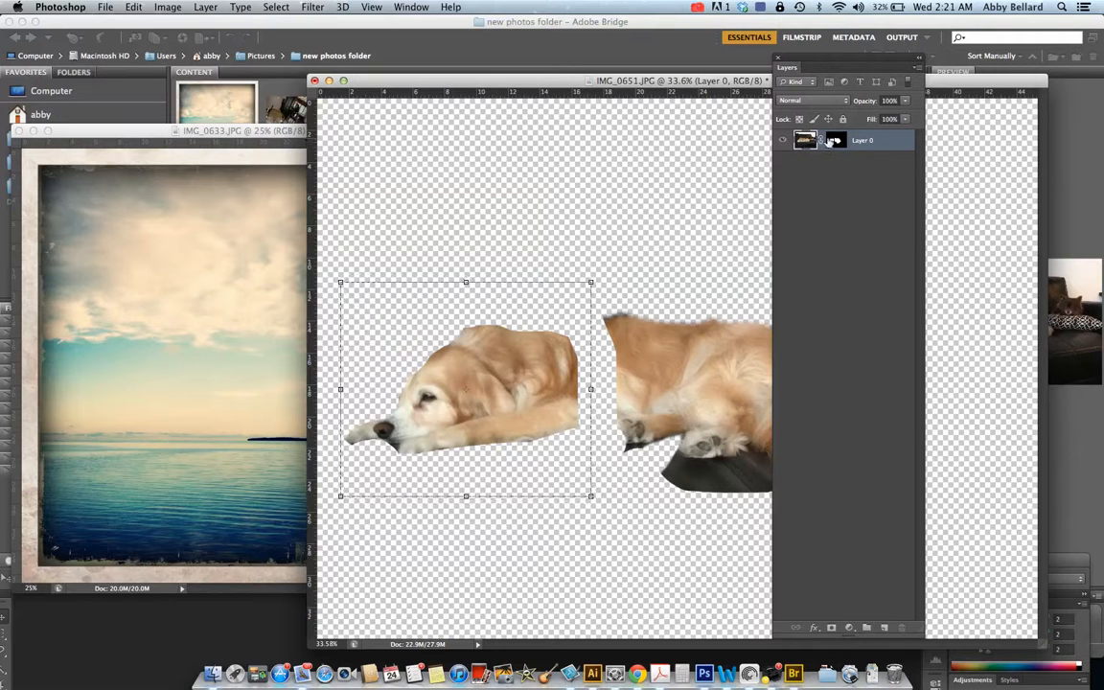
pyautogui.click(834, 141)
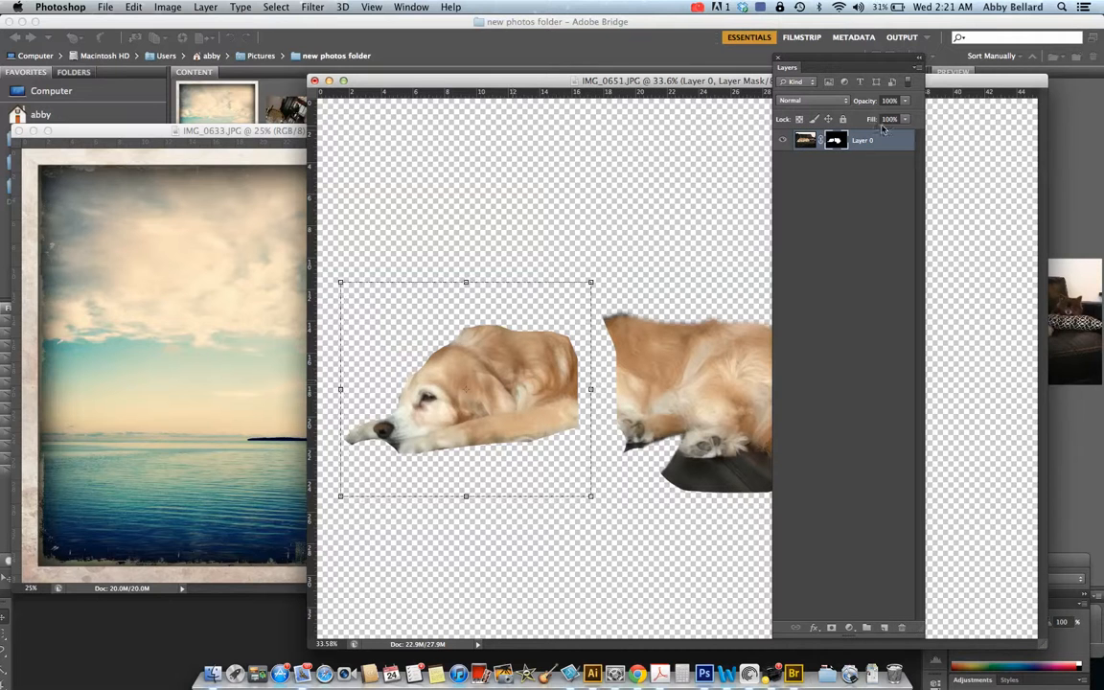
pyautogui.moveTo(453, 345); pyautogui.dragTo(231, 362)
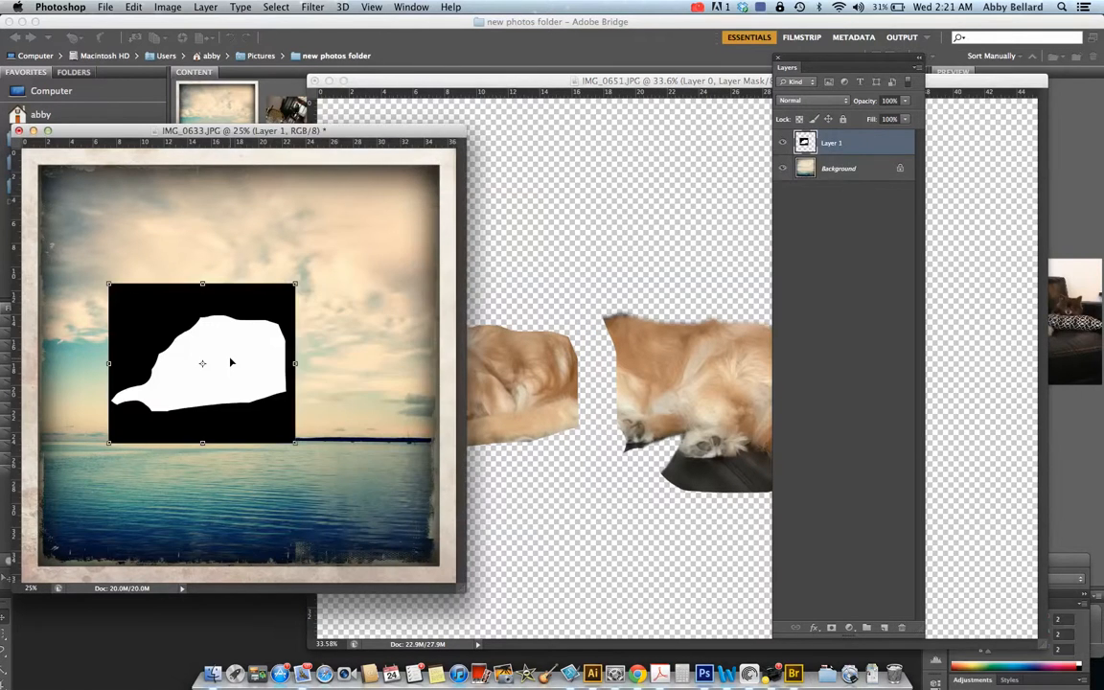
pyautogui.press('super+z')
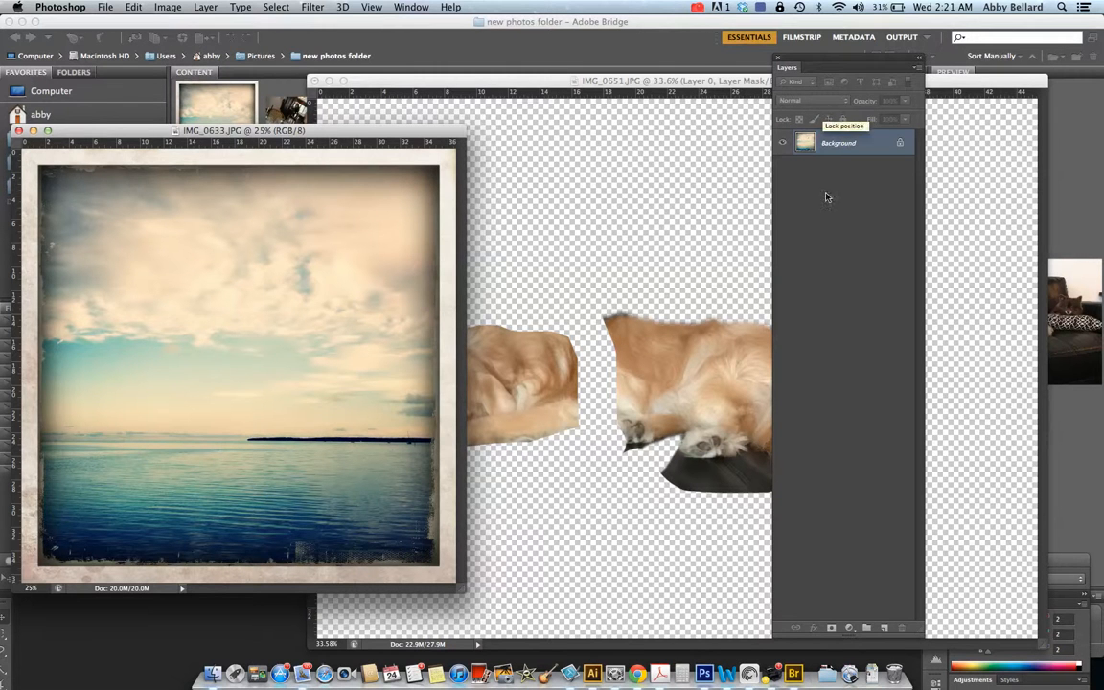
# Target Layer 0's image instead of its mask, try moving the selected area into the seascape, and undo it.
pyautogui.click(725, 321)
pyautogui.click(803, 141)
pyautogui.moveTo(461, 351); pyautogui.dragTo(200, 314)
pyautogui.press('super+z')
# Return to the dog document and disable, then re-enable, Layer 0's layer mask.
pyautogui.click(684, 259)
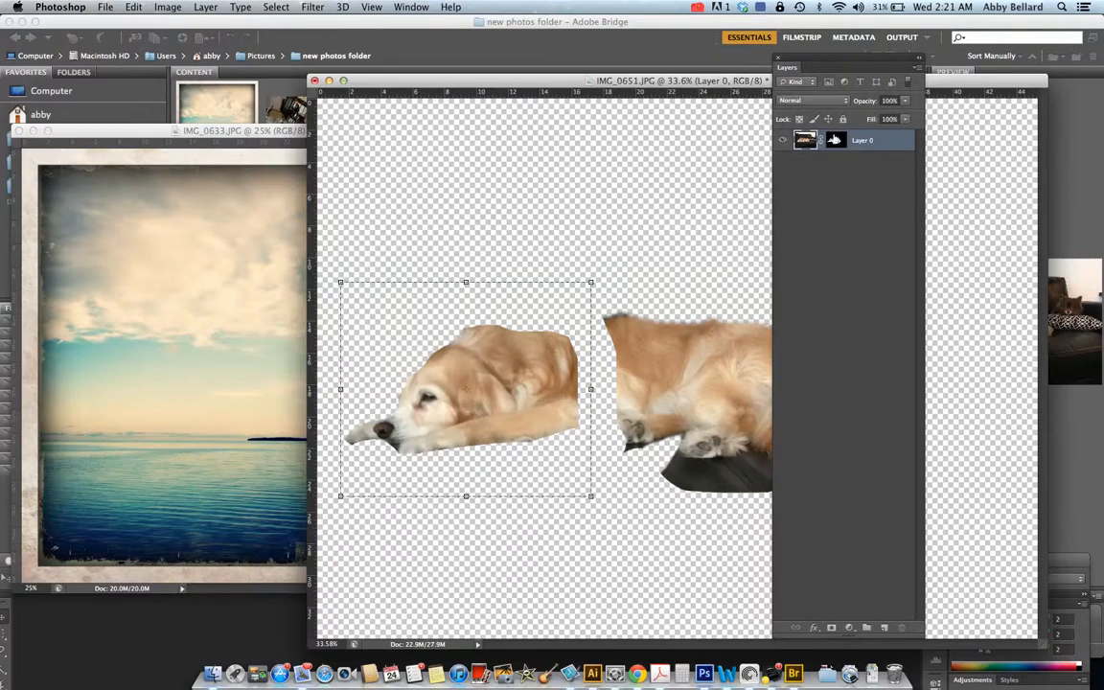
pyautogui.keyDown('shift'); pyautogui.click(847, 141); pyautogui.keyUp('shift')
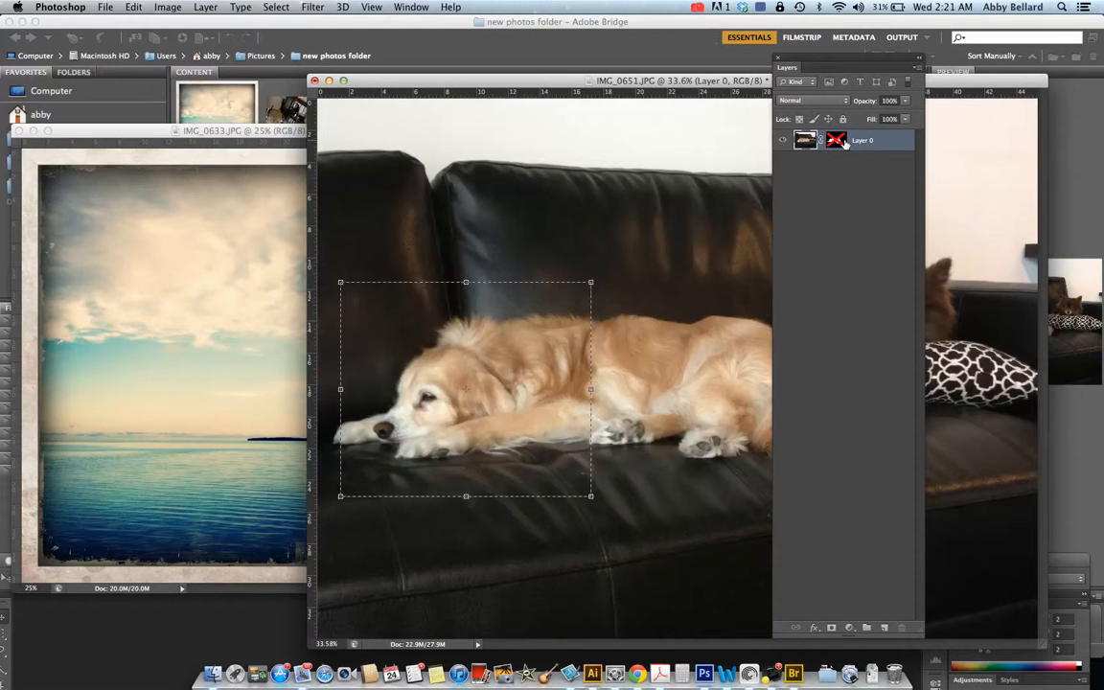
pyautogui.keyDown('shift'); pyautogui.click(844, 142); pyautogui.keyUp('shift')
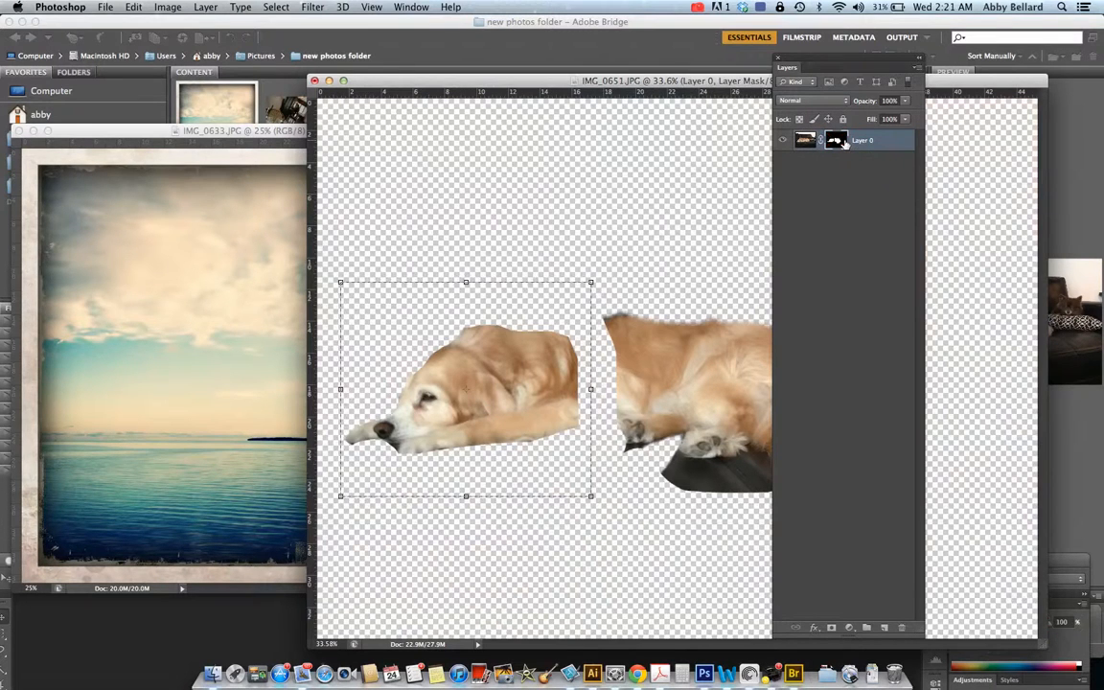
pyautogui.click(812, 148)
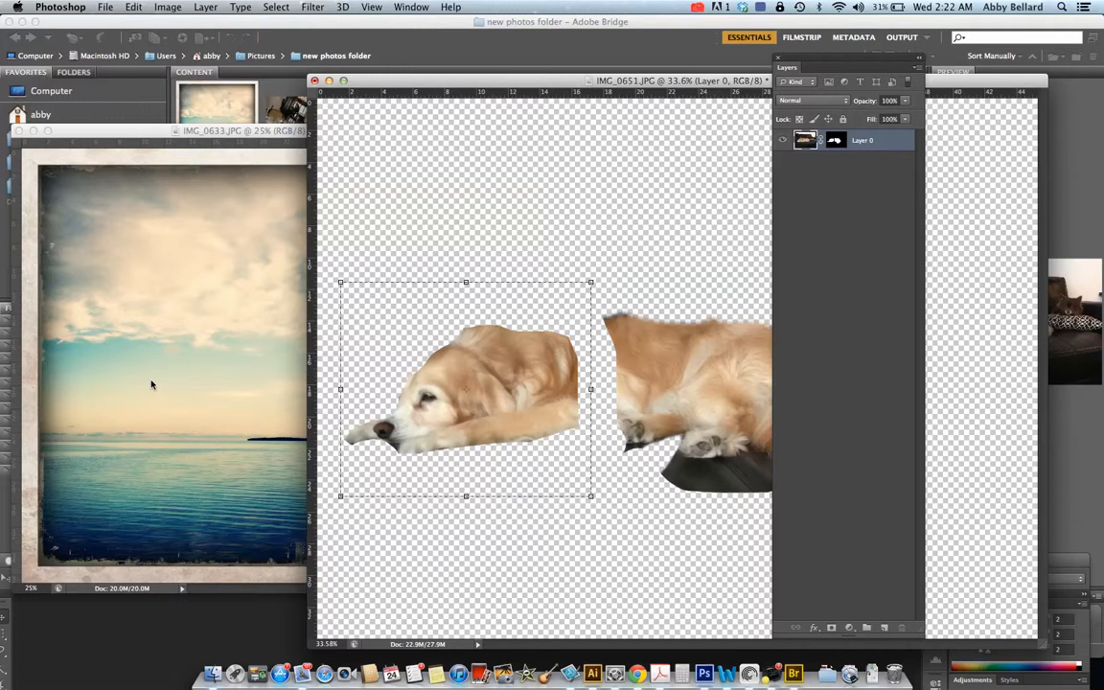
pyautogui.click(691, 19)
pyautogui.click(696, 7)
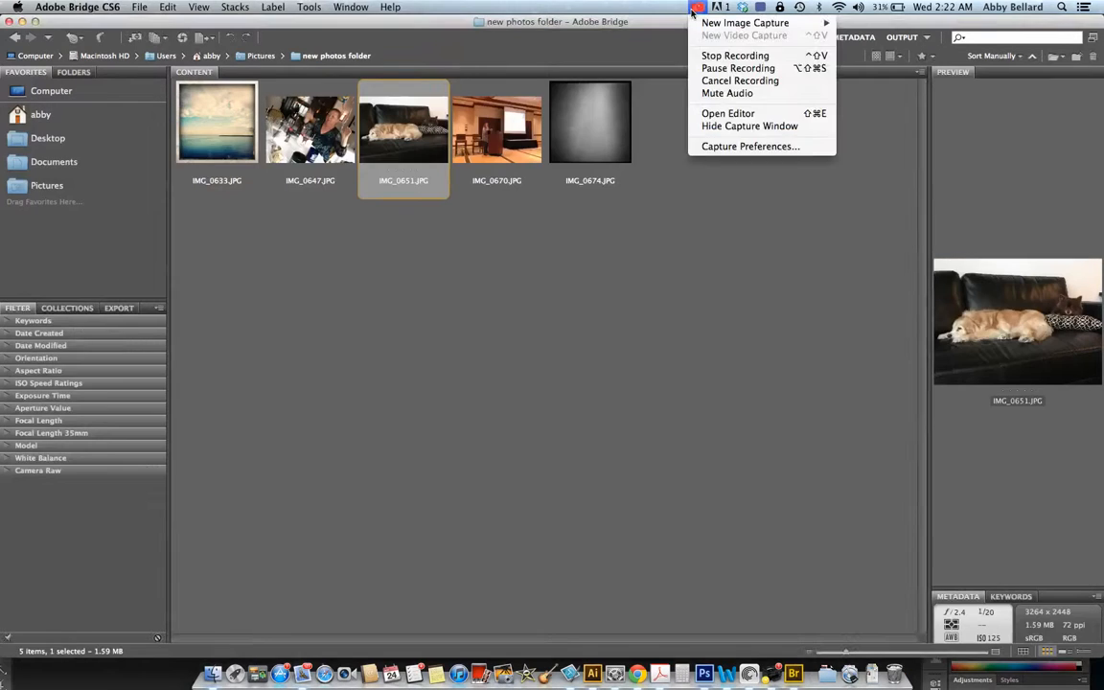
pyautogui.click(698, 69)
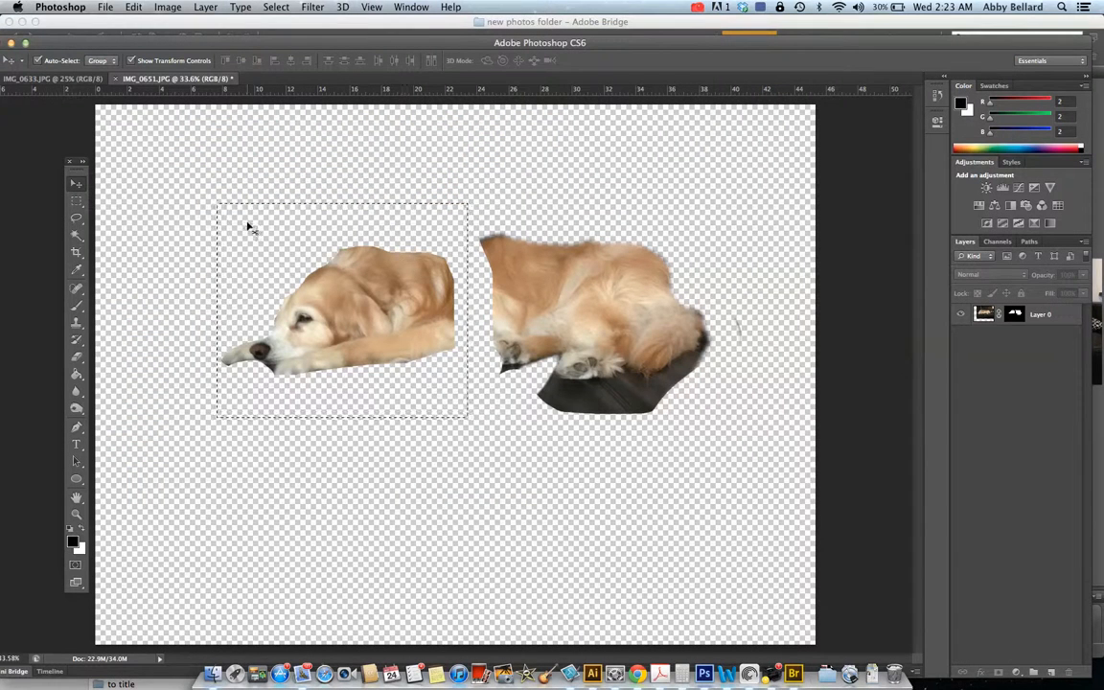
# Target Layer 0's image, try moving the selected front half within the dog document, and undo it.
pyautogui.click(76, 203)
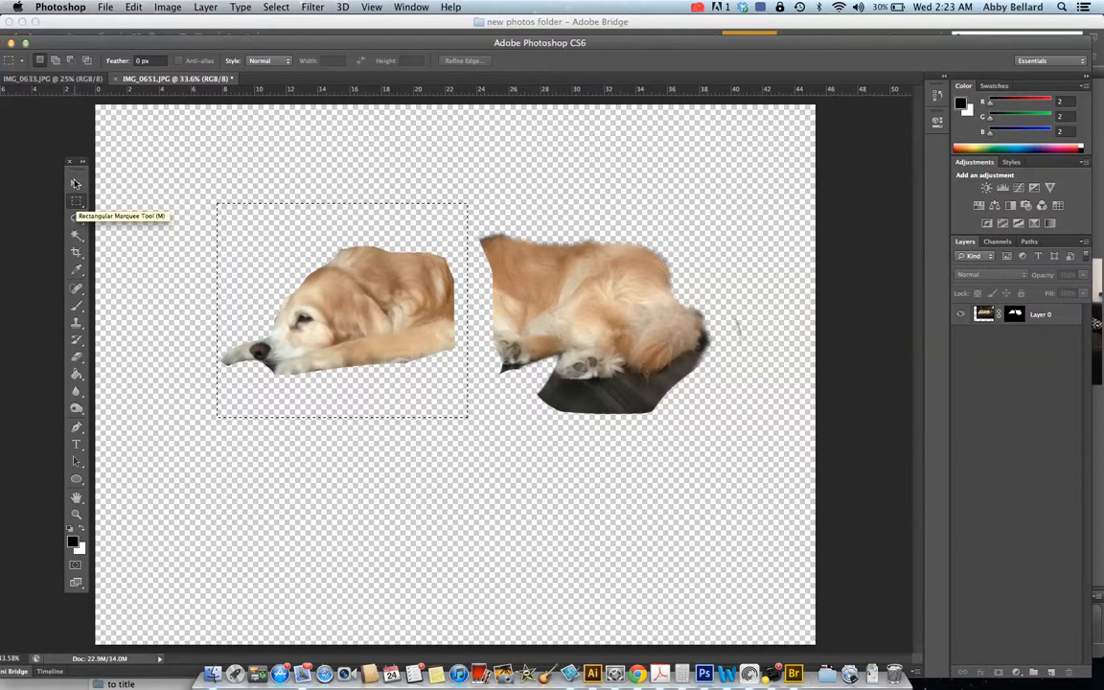
pyautogui.click(76, 182)
pyautogui.click(292, 263)
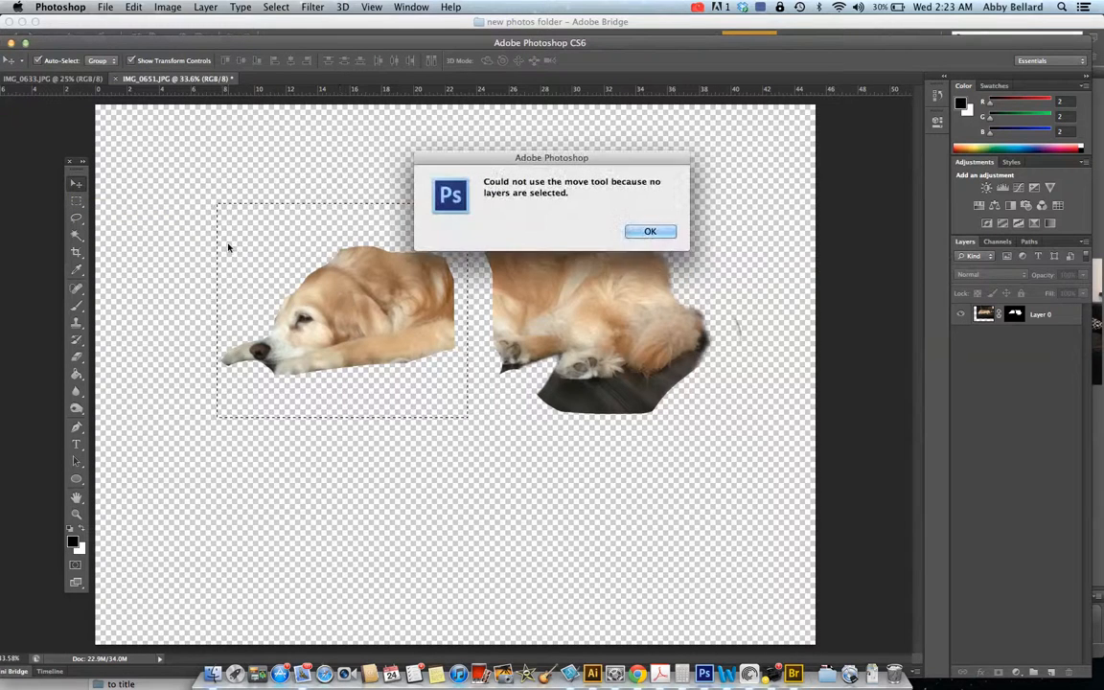
pyautogui.click(651, 231)
pyautogui.click(985, 315)
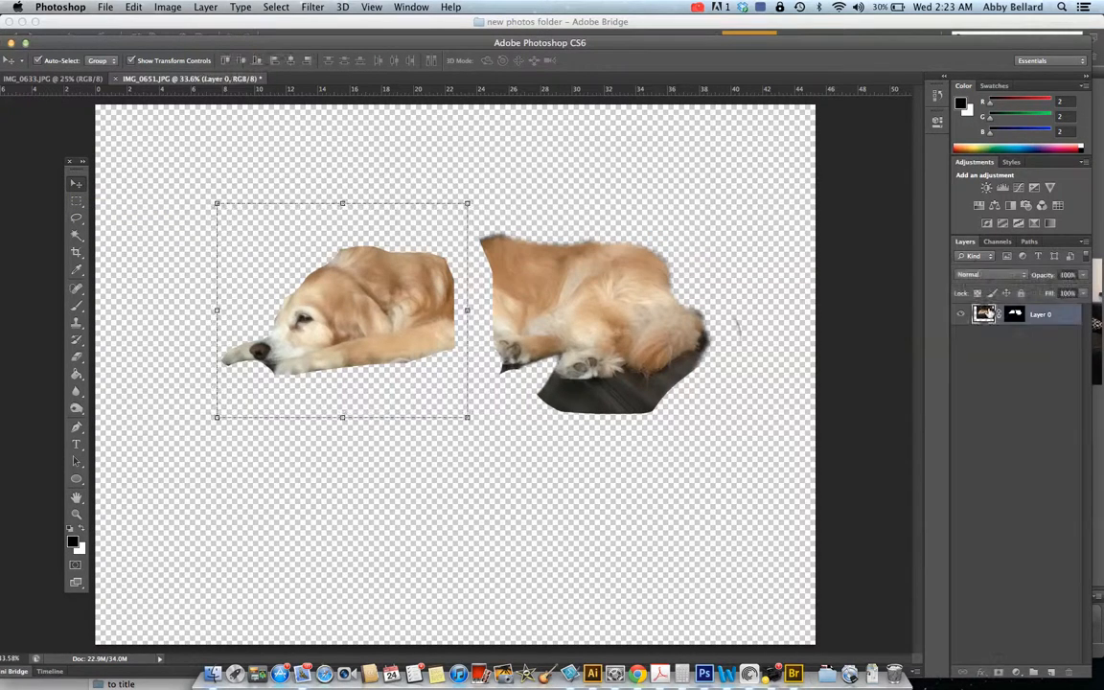
pyautogui.moveTo(408, 289); pyautogui.dragTo(476, 307)
pyautogui.press('super+z')
# With nothing selected, float the dog document in its own window and copy the whole Layer 0 with its mask into the seascape.
pyautogui.click(270, 164)
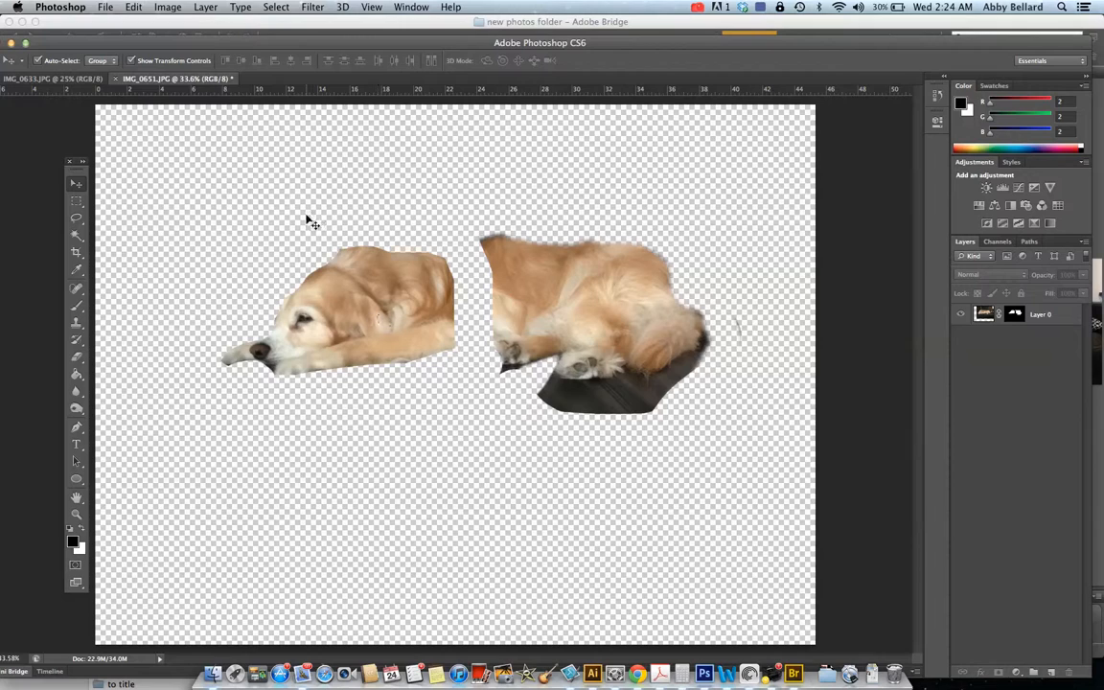
pyautogui.moveTo(172, 83); pyautogui.dragTo(360, 339)
pyautogui.click(980, 318)
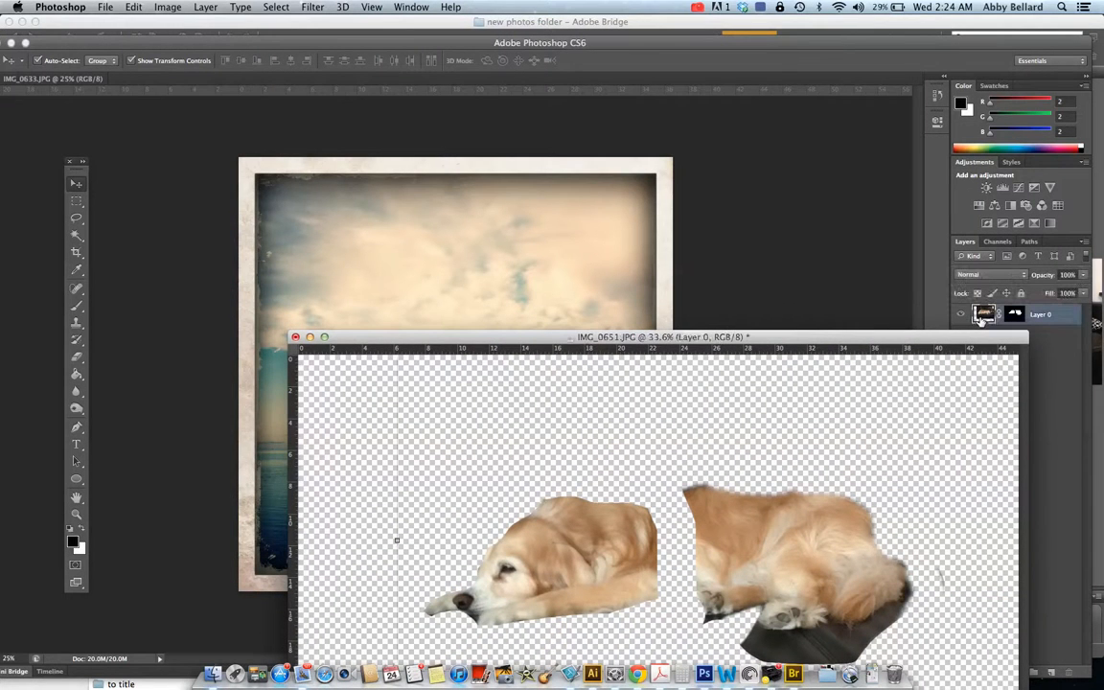
pyautogui.moveTo(595, 517); pyautogui.dragTo(374, 310)
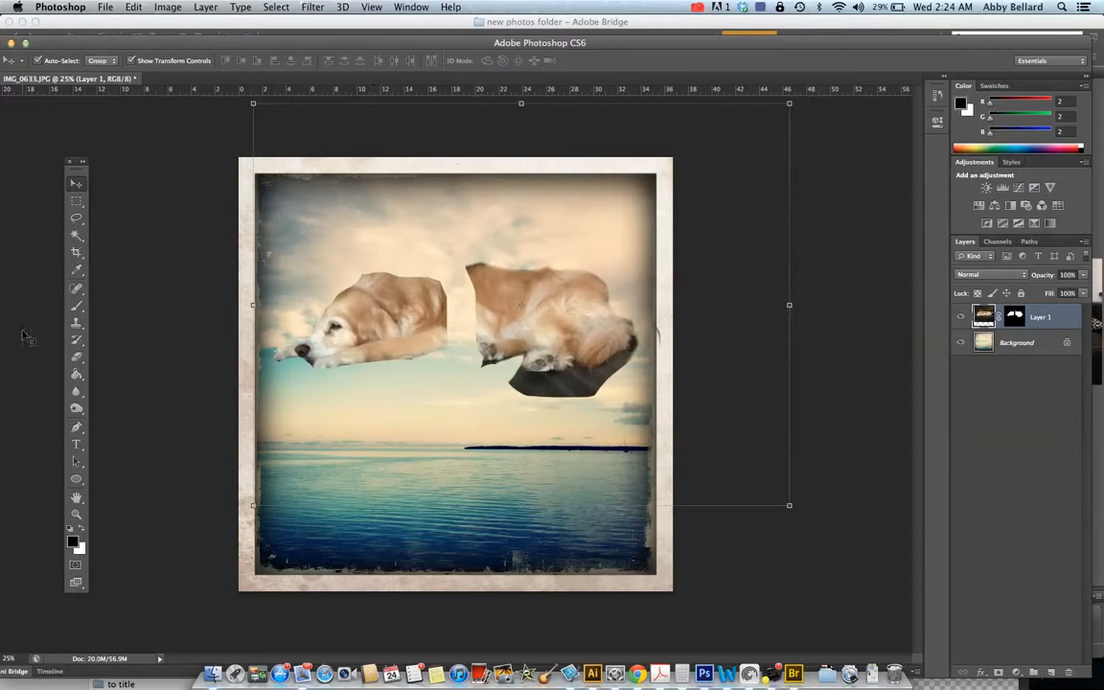
# Erase the dog's hind half on Layer 1 using the Eraser enlarged to a 900 px brush.
pyautogui.click(77, 354)
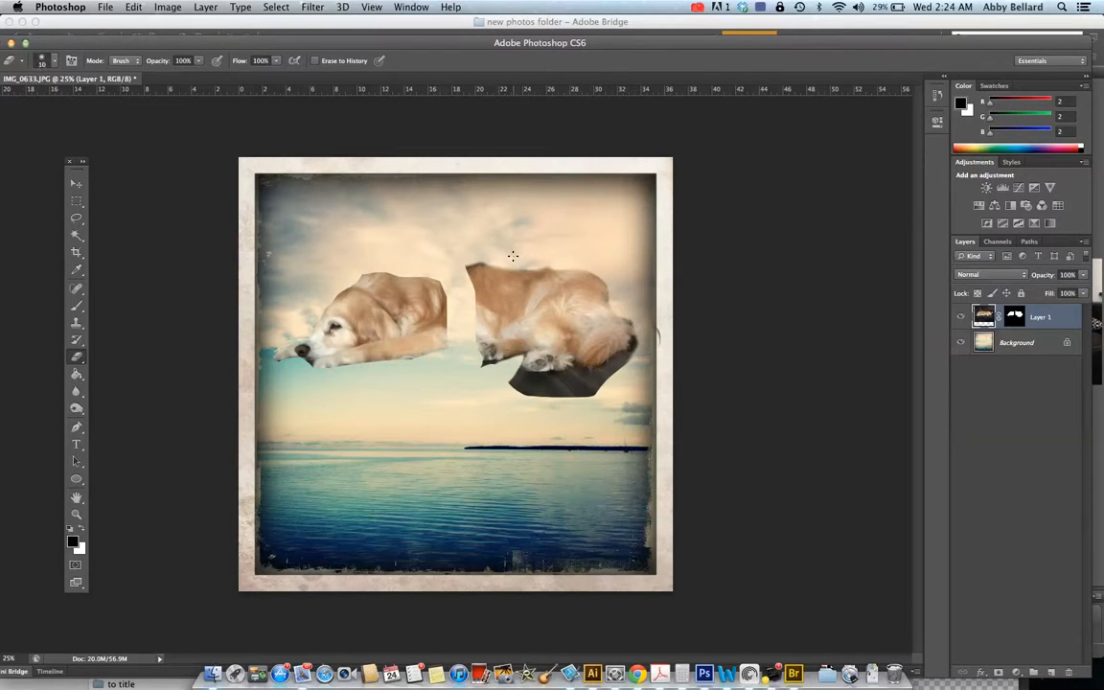
pyautogui.press(']')
pyautogui.press(']')
pyautogui.press(']')
pyautogui.press(']')
pyautogui.press(']')
pyautogui.press(']')
pyautogui.press(']')
pyautogui.press(']')
pyautogui.press(']')
pyautogui.press(']')
pyautogui.press(']')
pyautogui.press(']')
pyautogui.press(']')
pyautogui.press(']')
pyautogui.moveTo(513, 232)
pyautogui.mouseDown()
pyautogui.moveTo(504, 312)
pyautogui.moveTo(523, 296)
pyautogui.moveTo(592, 314)
pyautogui.moveTo(617, 246)
pyautogui.mouseUp()
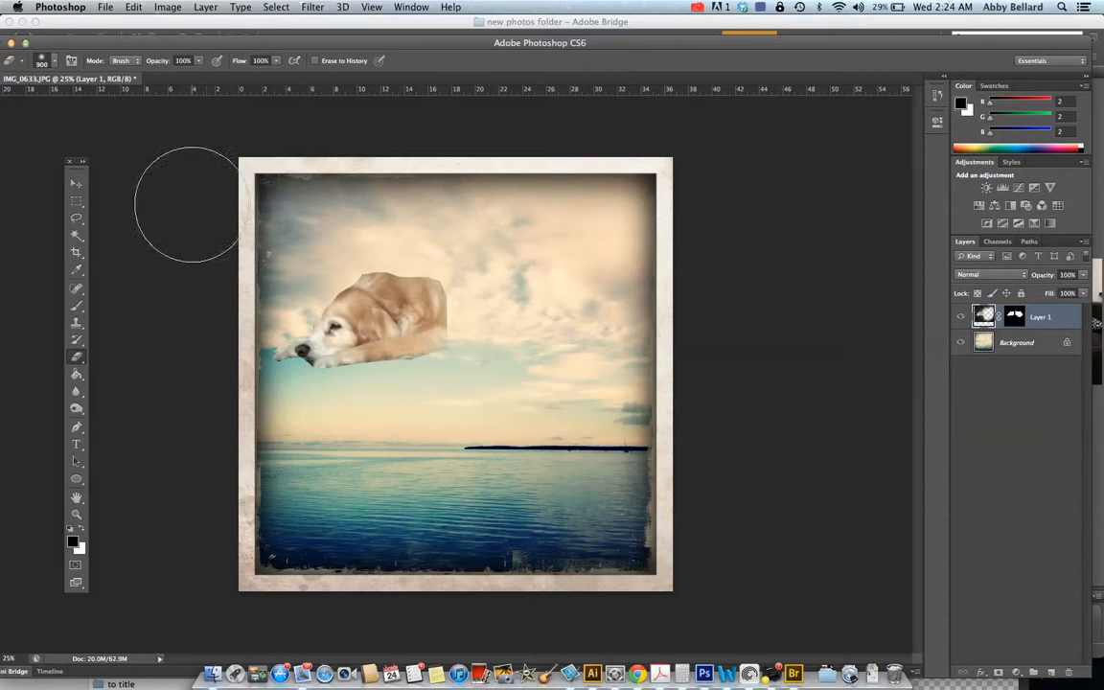
# Move the dog's front half down onto the horizon, and toggle the Move tool's transform controls off and on again.
pyautogui.click(81, 183)
pyautogui.moveTo(394, 327); pyautogui.dragTo(434, 439)
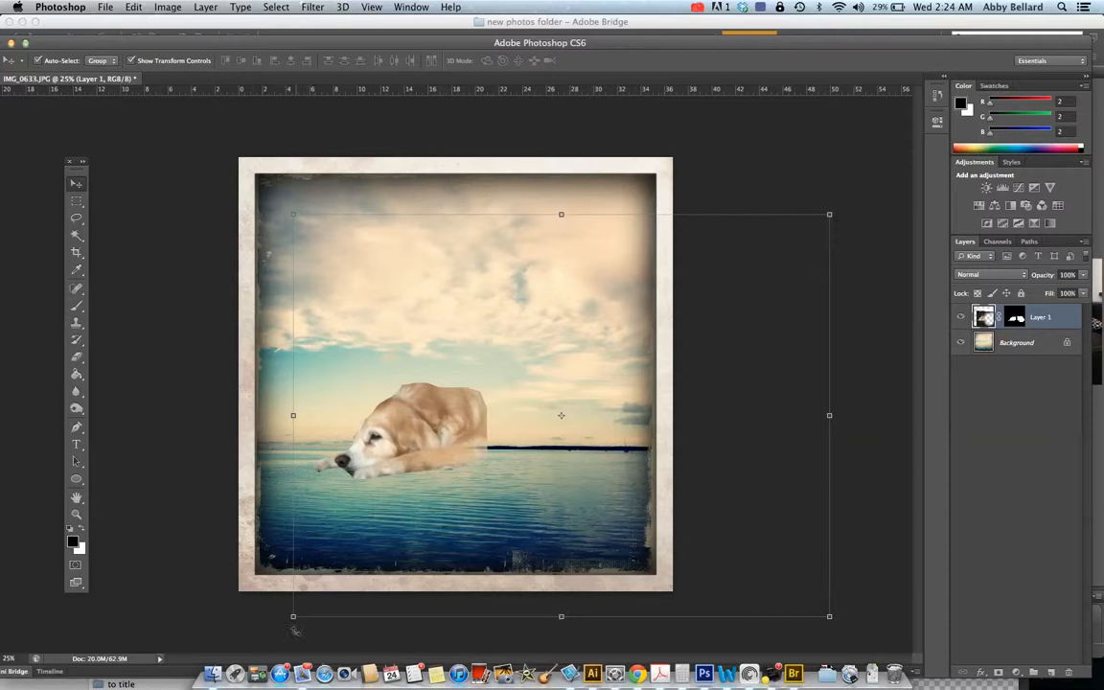
pyautogui.click(132, 62)
pyautogui.click(131, 61)
pyautogui.click(131, 62)
pyautogui.click(132, 61)
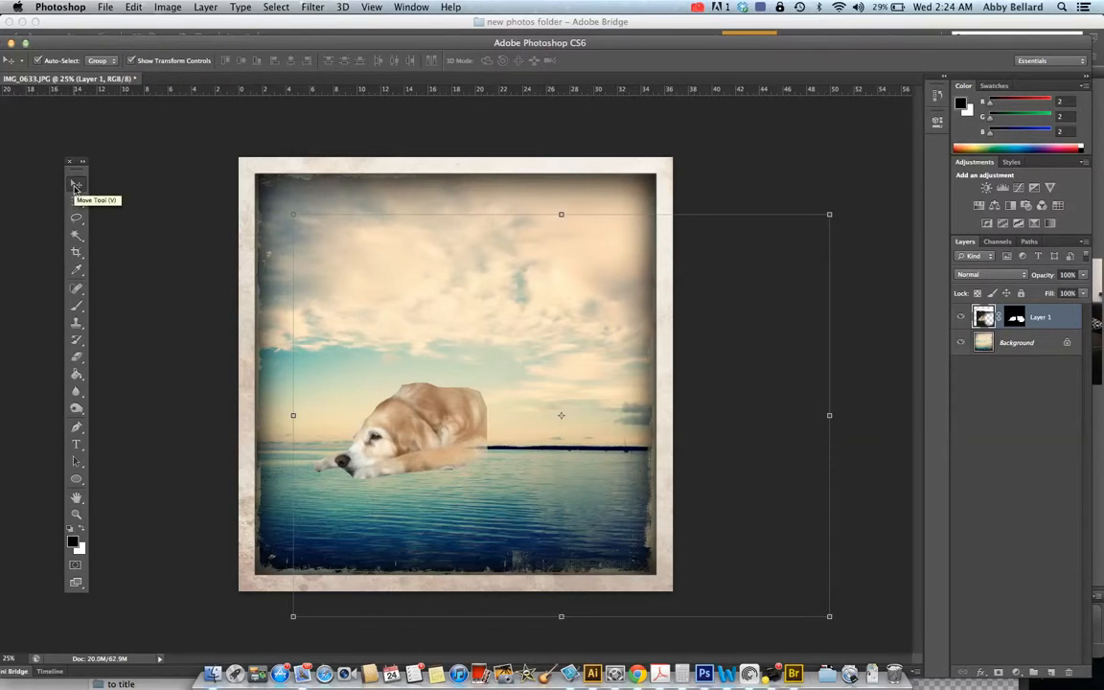
# Scale the dog layer up proportionally to about 141.5% and reposition it over the horizon.
pyautogui.moveTo(295, 214); pyautogui.dragTo(40, 90)
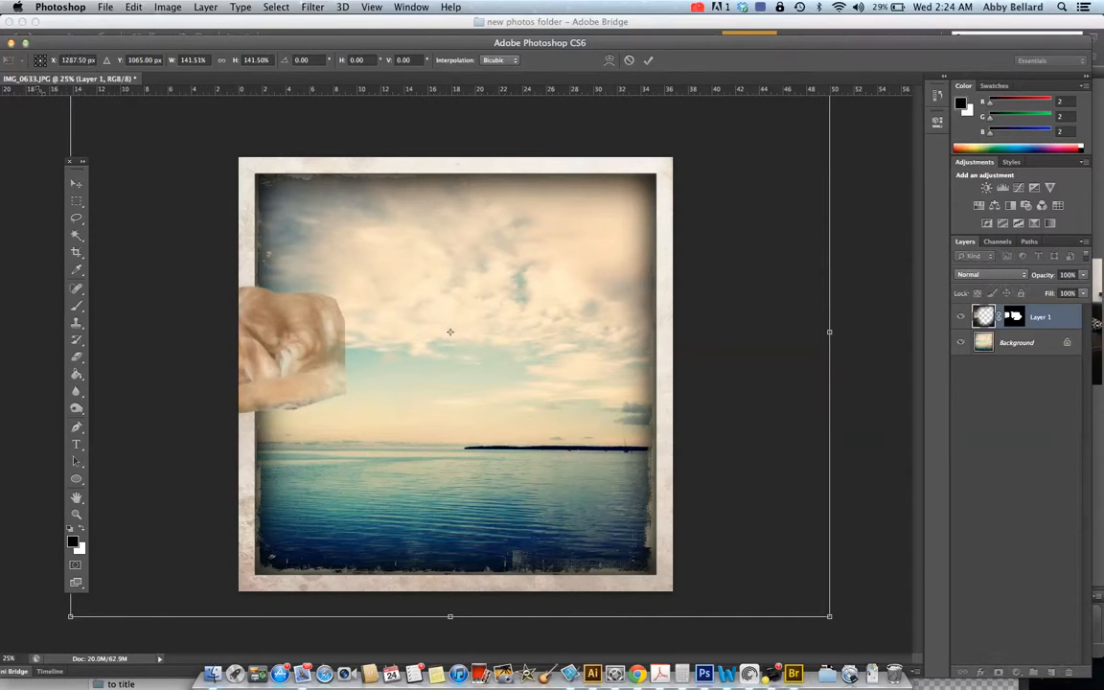
pyautogui.moveTo(293, 346); pyautogui.dragTo(494, 412)
pyautogui.press('Return')
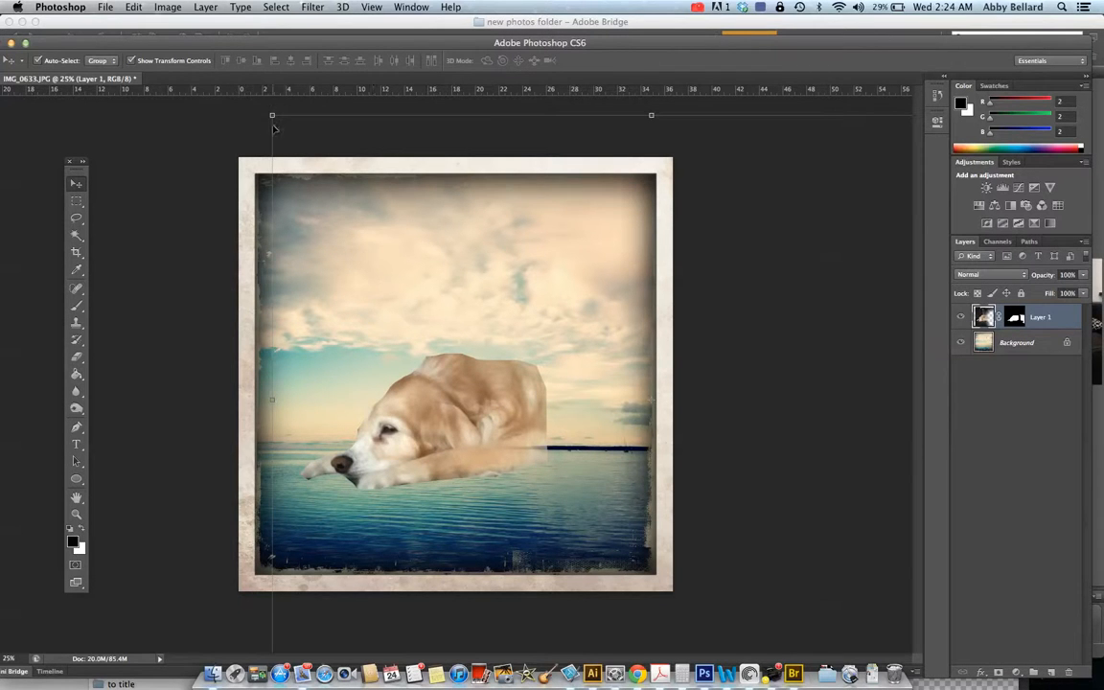
# Scale the dog layer by about 102.9% and move it about 12.4 in right and 7.2 in down into the seascape's lower-right corner.
pyautogui.moveTo(271, 115); pyautogui.dragTo(250, 99)
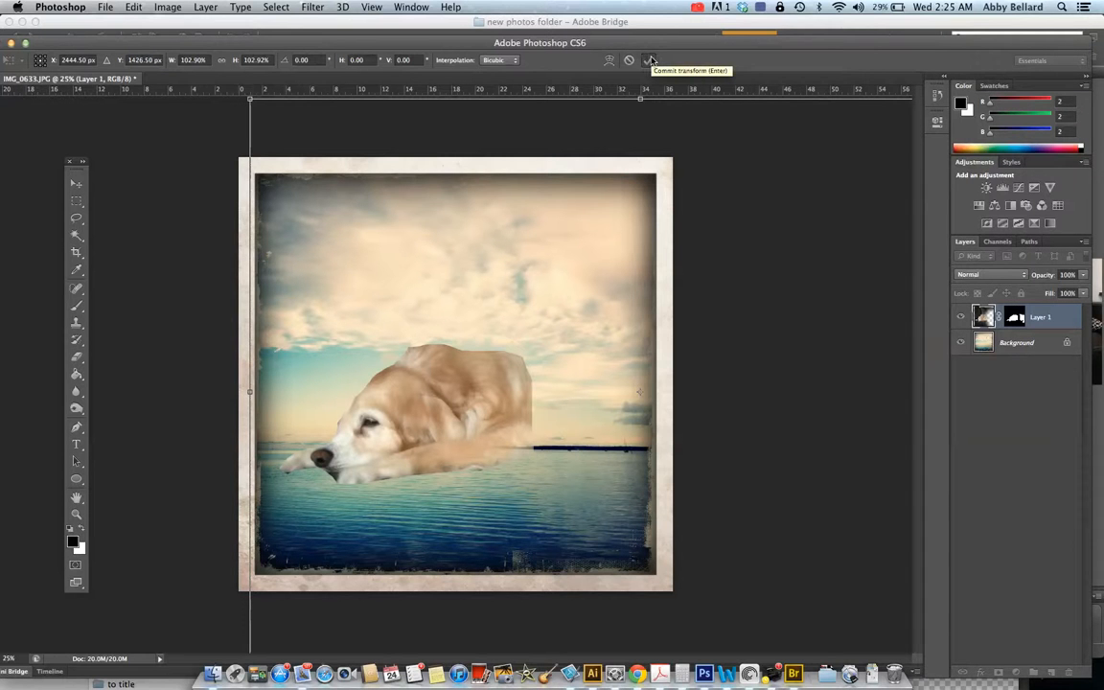
pyautogui.click(650, 59)
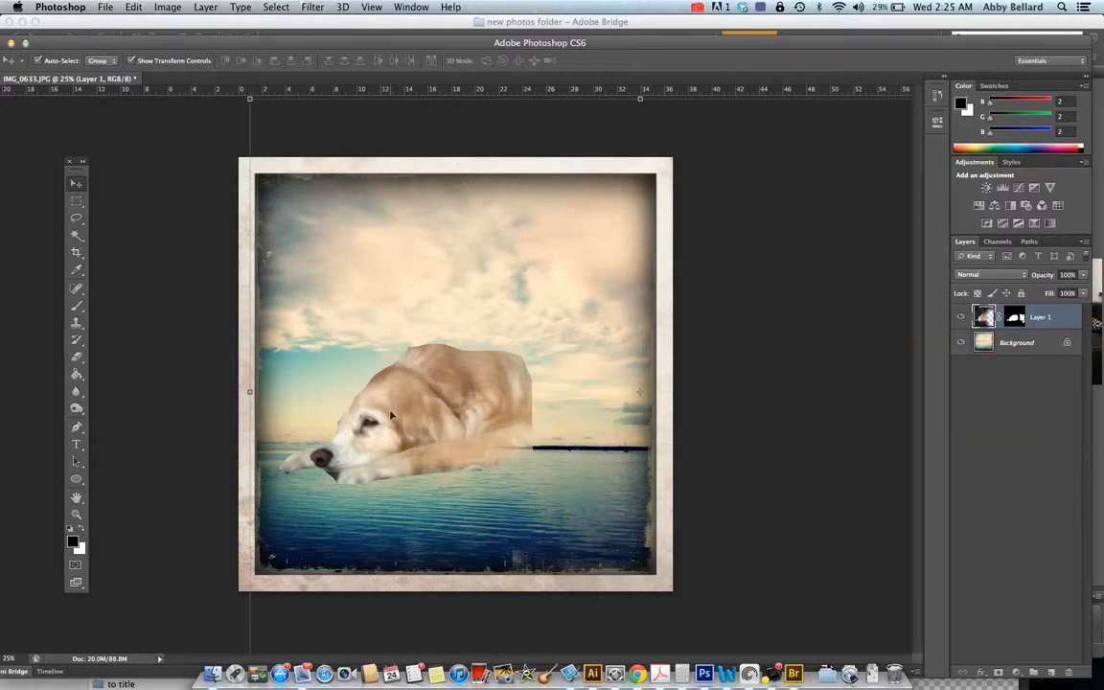
pyautogui.moveTo(408, 406); pyautogui.dragTo(555, 491)
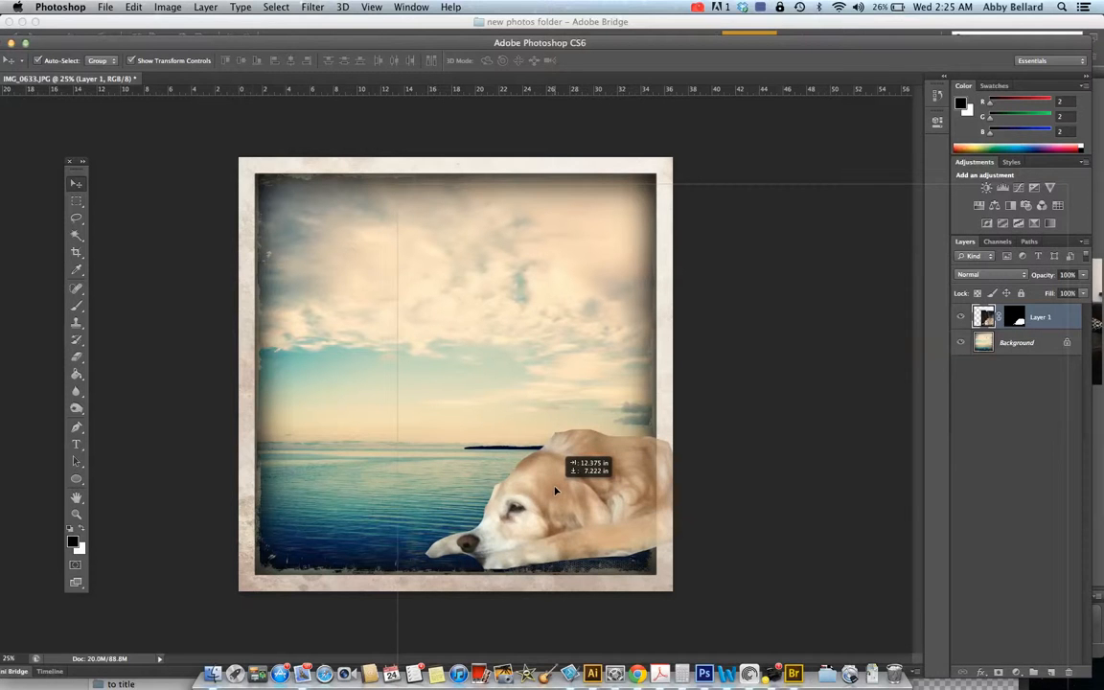
pyautogui.moveTo(555, 490); pyautogui.dragTo(555, 491)
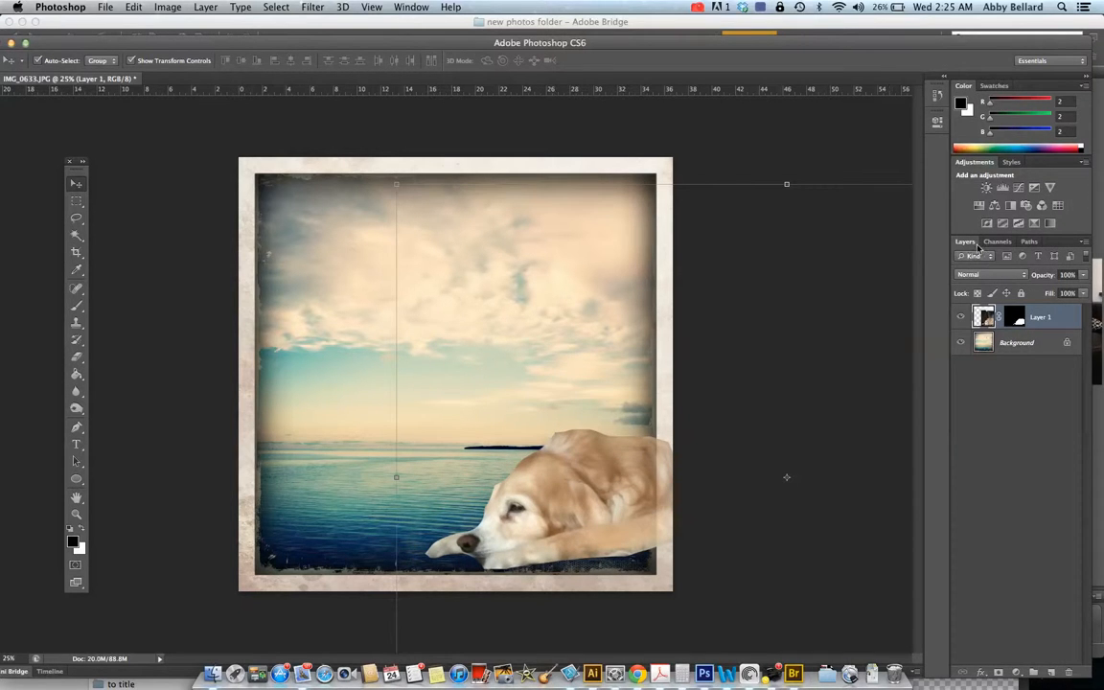
# Float the Layers panel beside the seascape image and lengthen it.
pyautogui.moveTo(966, 243); pyautogui.dragTo(732, 163)
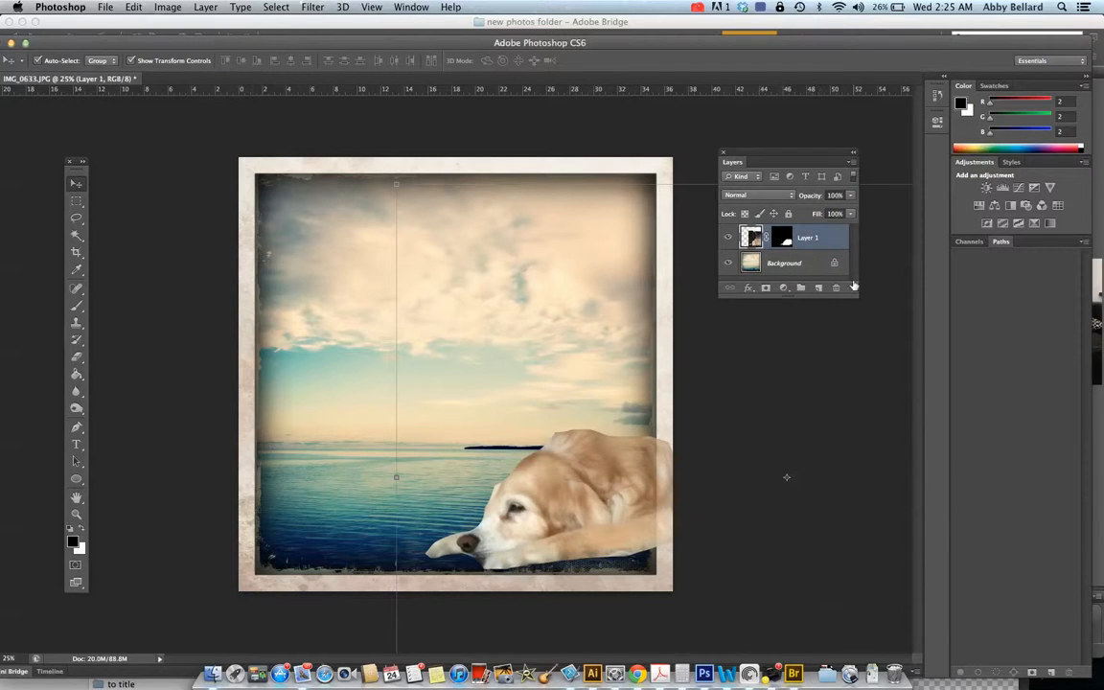
pyautogui.moveTo(853, 297); pyautogui.dragTo(834, 618)
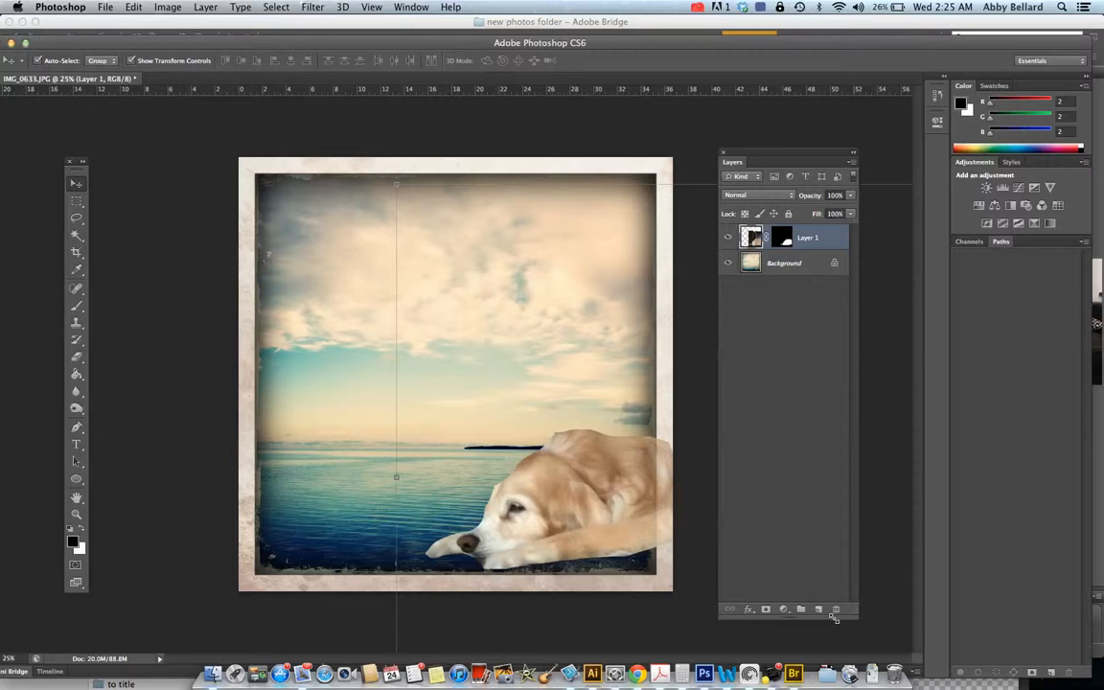
# Set Layer 1's blending mode to Dissolve, try moving the dog up over the sky, and undo the move.
pyautogui.click(737, 197)
pyautogui.click(736, 200)
pyautogui.click(736, 199)
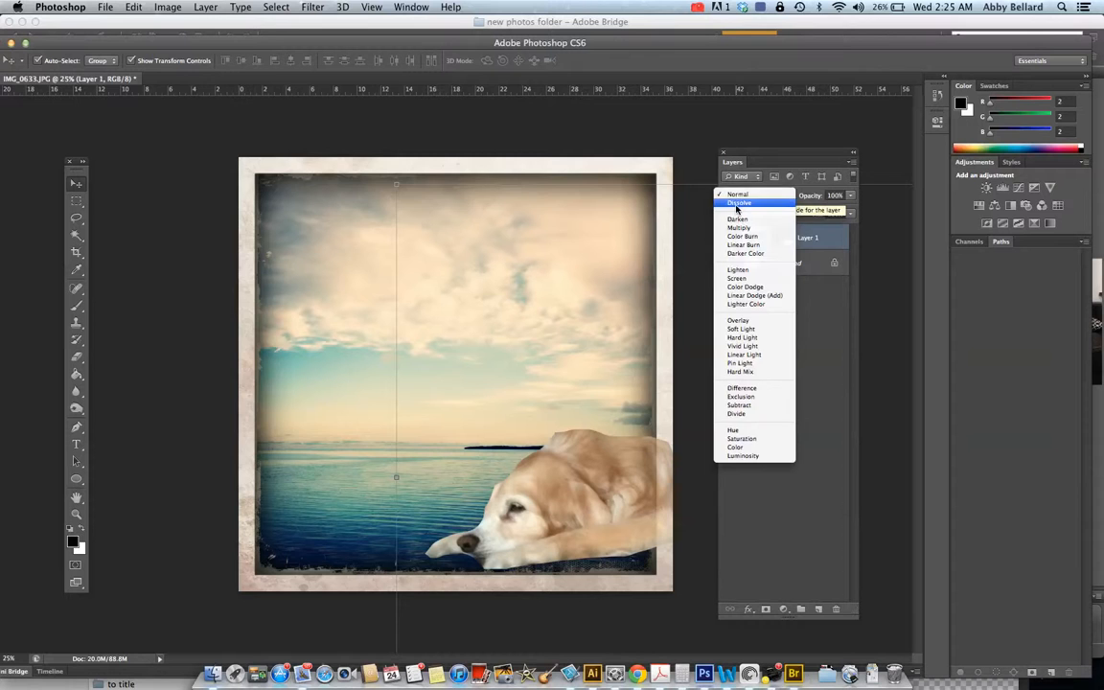
pyautogui.click(738, 203)
pyautogui.moveTo(580, 487); pyautogui.dragTo(471, 366)
pyautogui.press('super+z')
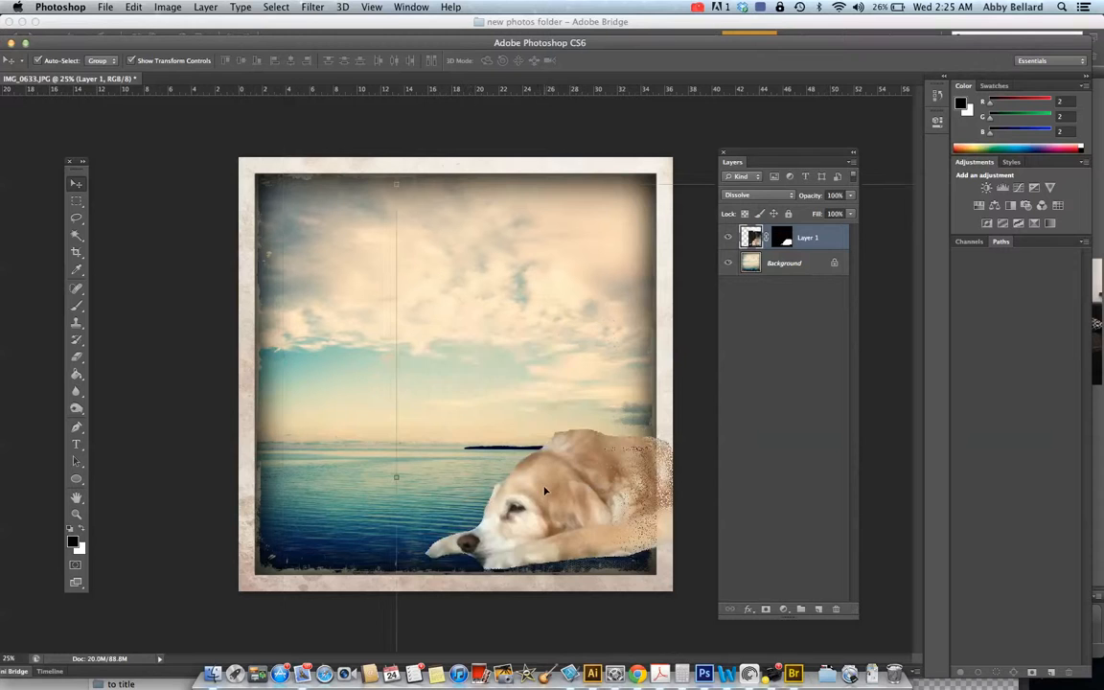
# Try the Darken and Color Burn blending modes on Layer 1, undoing each one.
pyautogui.click(754, 195)
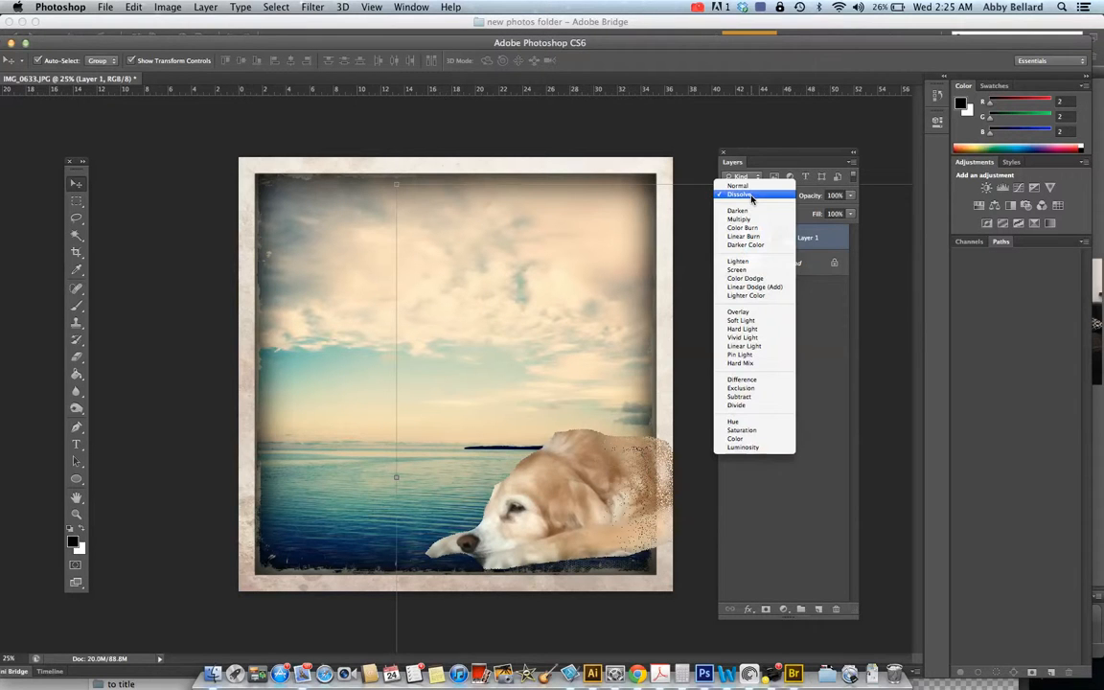
pyautogui.click(750, 211)
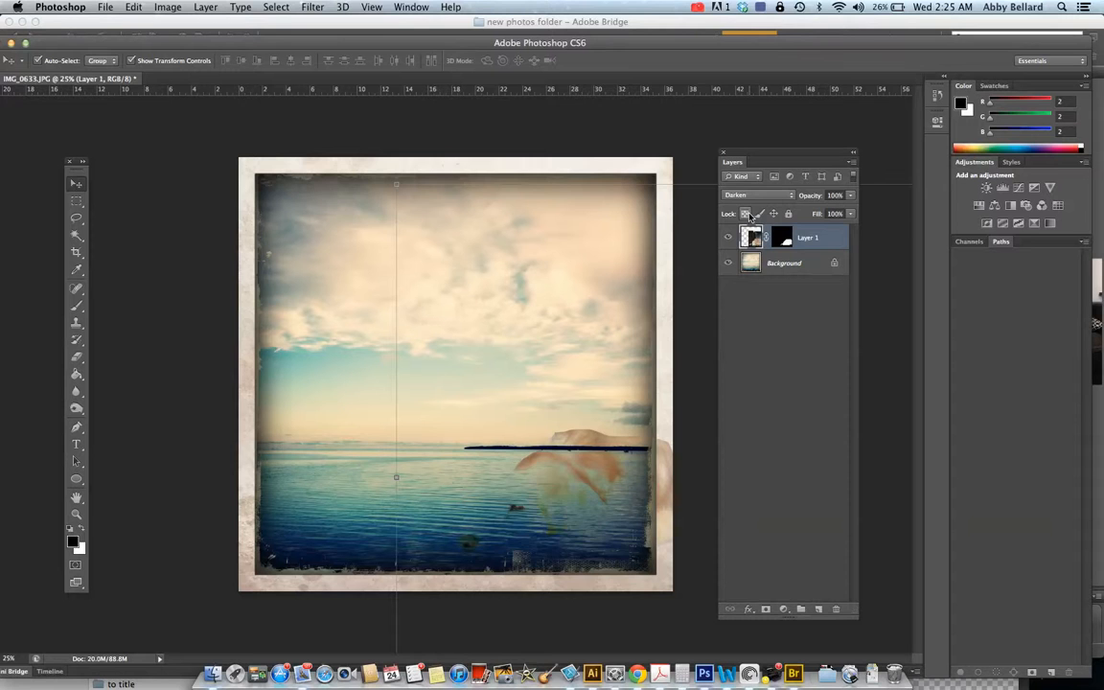
pyautogui.press('super+z')
pyautogui.click(750, 195)
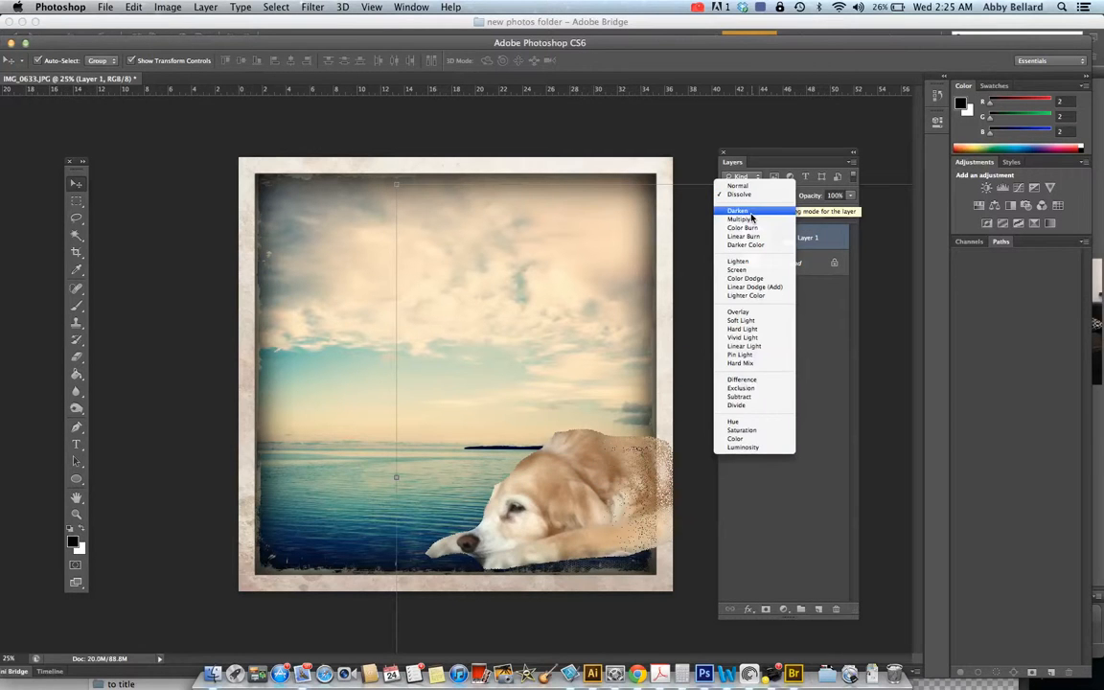
pyautogui.click(744, 227)
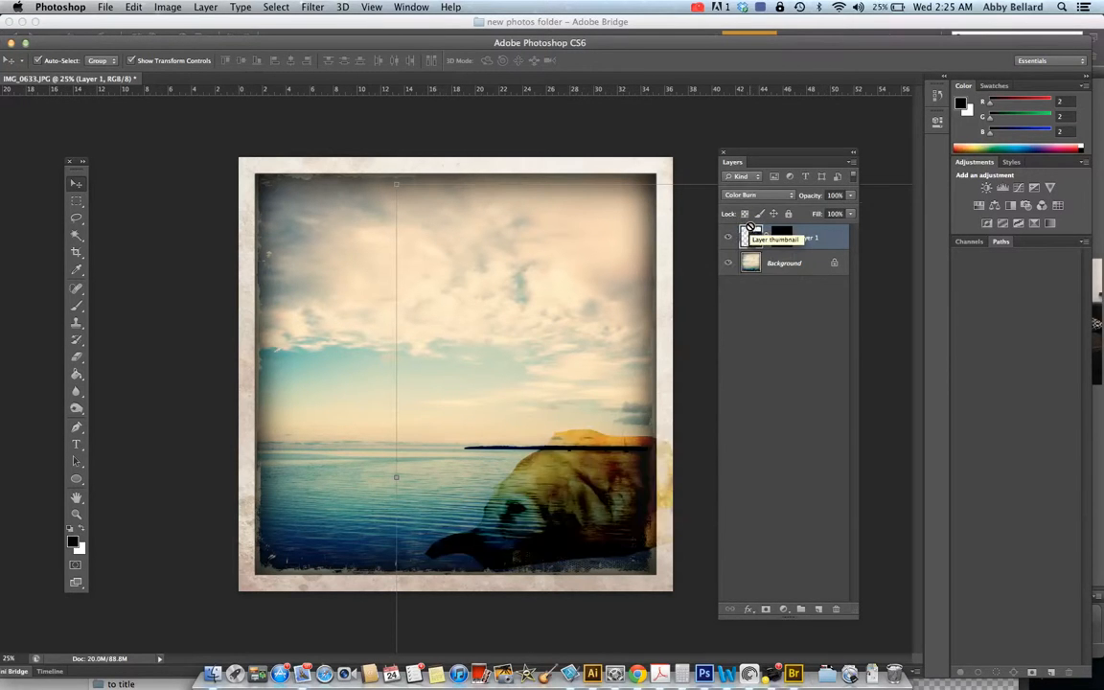
pyautogui.press('super+z')
# Set Layer 1's blending mode to Overlay, try moving the dog up into the sky, and undo the move.
pyautogui.click(751, 196)
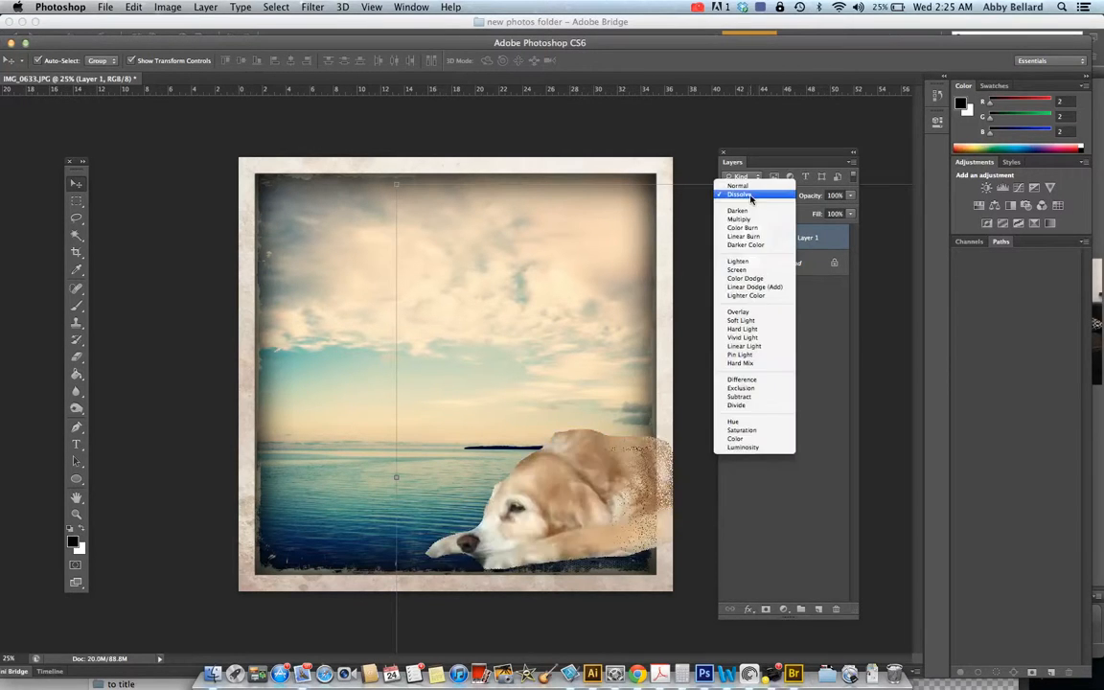
pyautogui.click(739, 311)
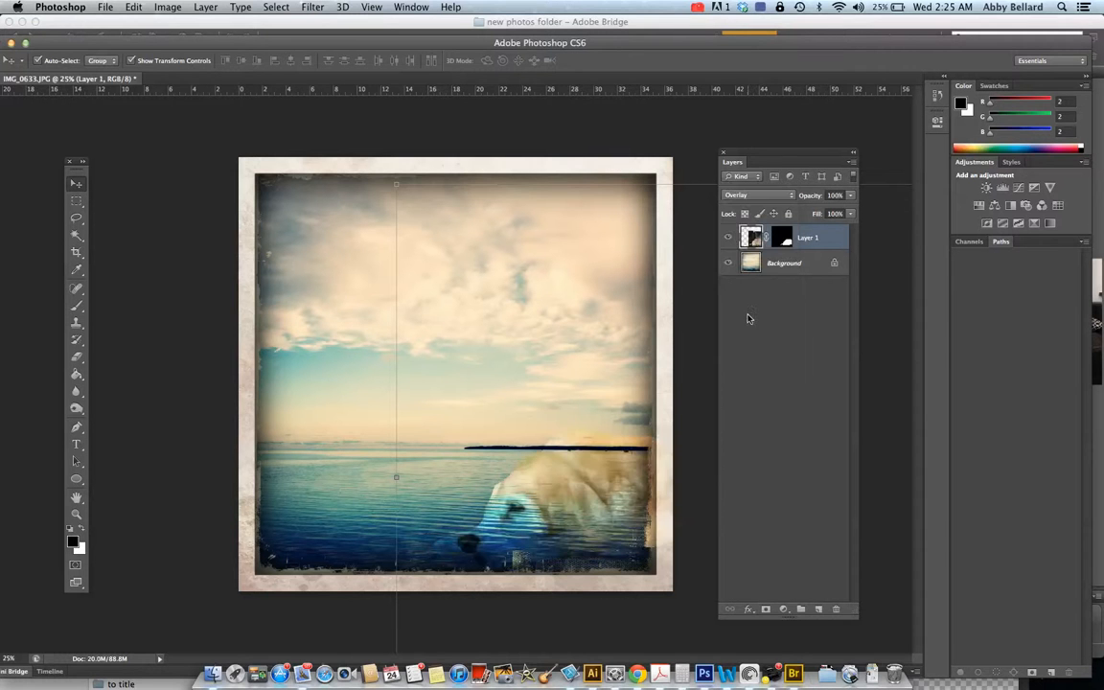
pyautogui.moveTo(566, 471); pyautogui.dragTo(544, 273)
pyautogui.press('super+z')
# Set Layer 1's blending mode back to Normal and shift the dog slightly down to the photo's bottom edge.
pyautogui.click(754, 195)
pyautogui.click(751, 69)
pyautogui.moveTo(565, 447); pyautogui.dragTo(567, 473)
# Set the seascape image's resolution to 300 pixels/inch with resampling turned off.
pyautogui.click(171, 7)
pyautogui.click(170, 117)
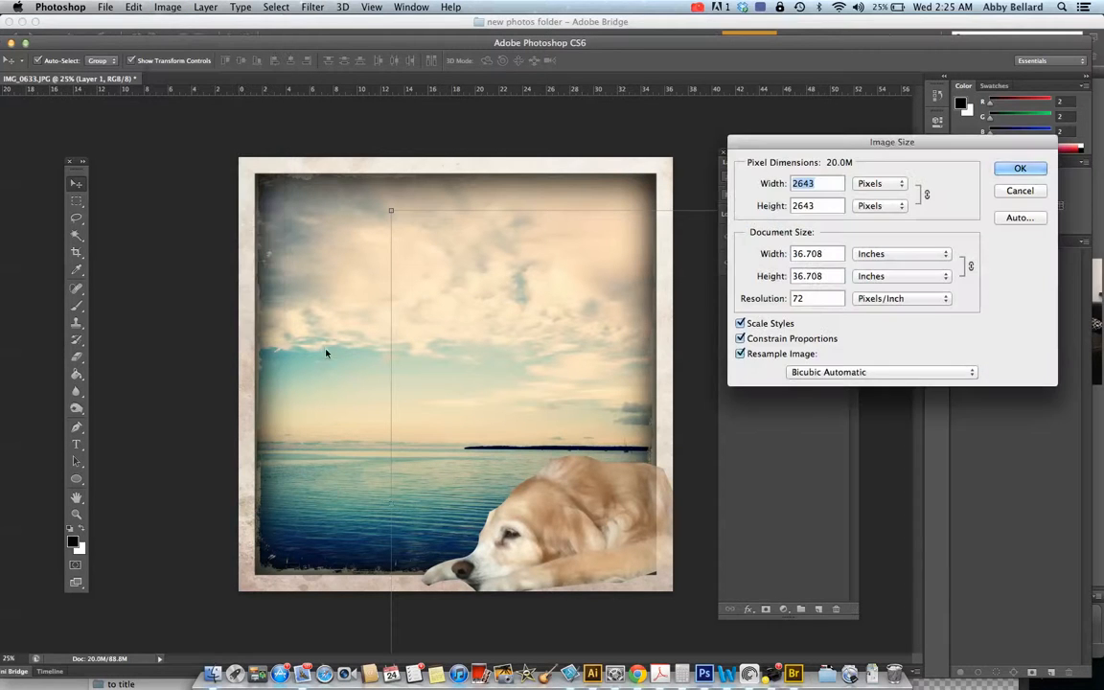
pyautogui.moveTo(778, 142); pyautogui.dragTo(589, 129)
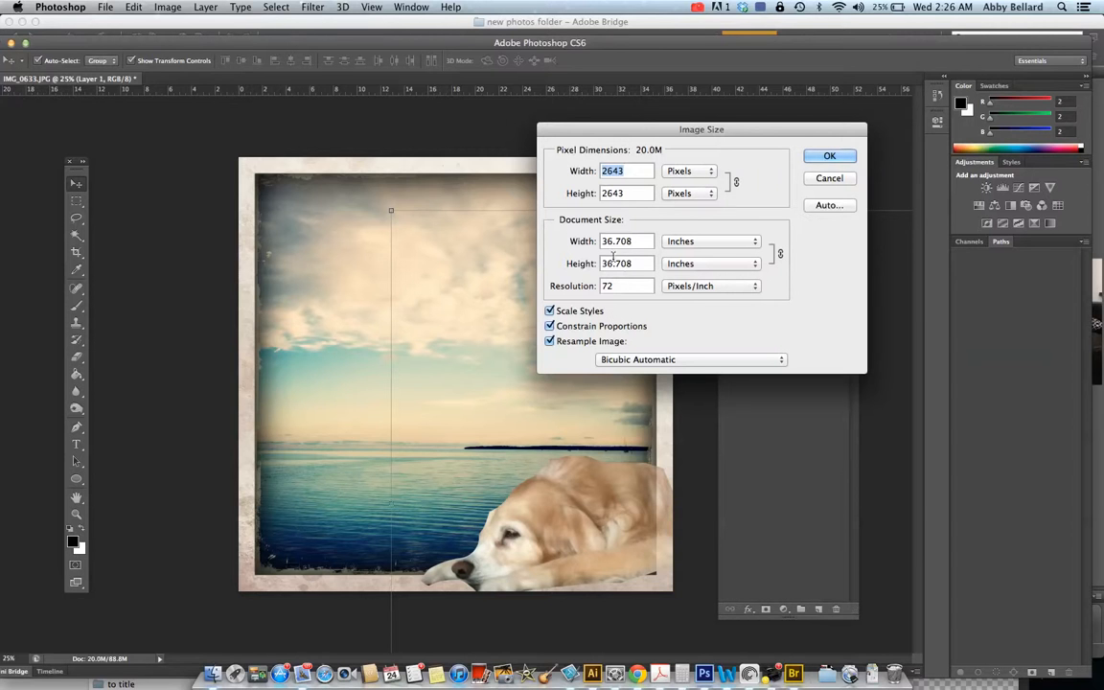
pyautogui.click(550, 342)
pyautogui.moveTo(633, 285); pyautogui.dragTo(565, 287)
pyautogui.write('300')
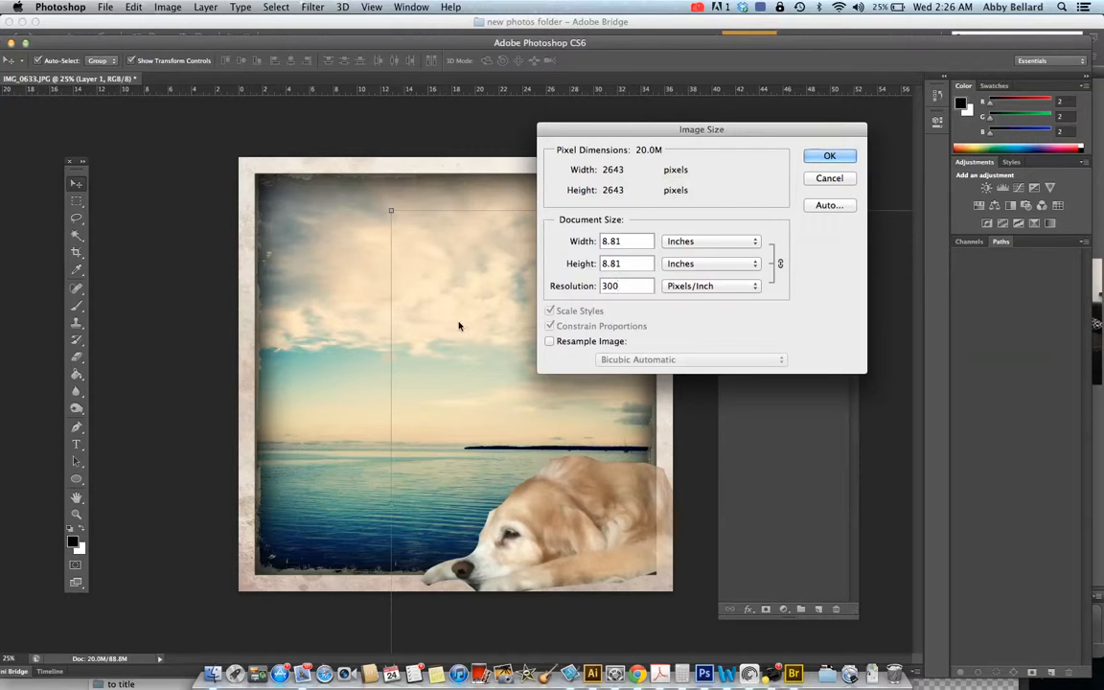
pyautogui.press('Return')
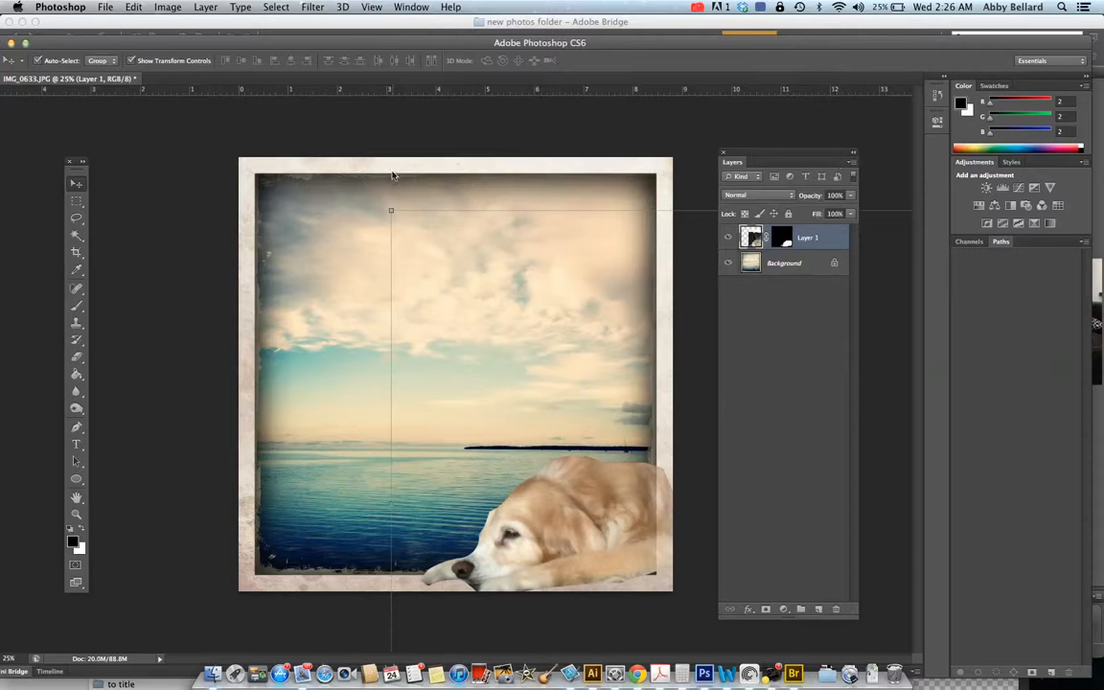
# Start saving the composite under a new file and create a folder named "image new" in Pictures for it.
pyautogui.click(104, 7)
pyautogui.click(115, 152)
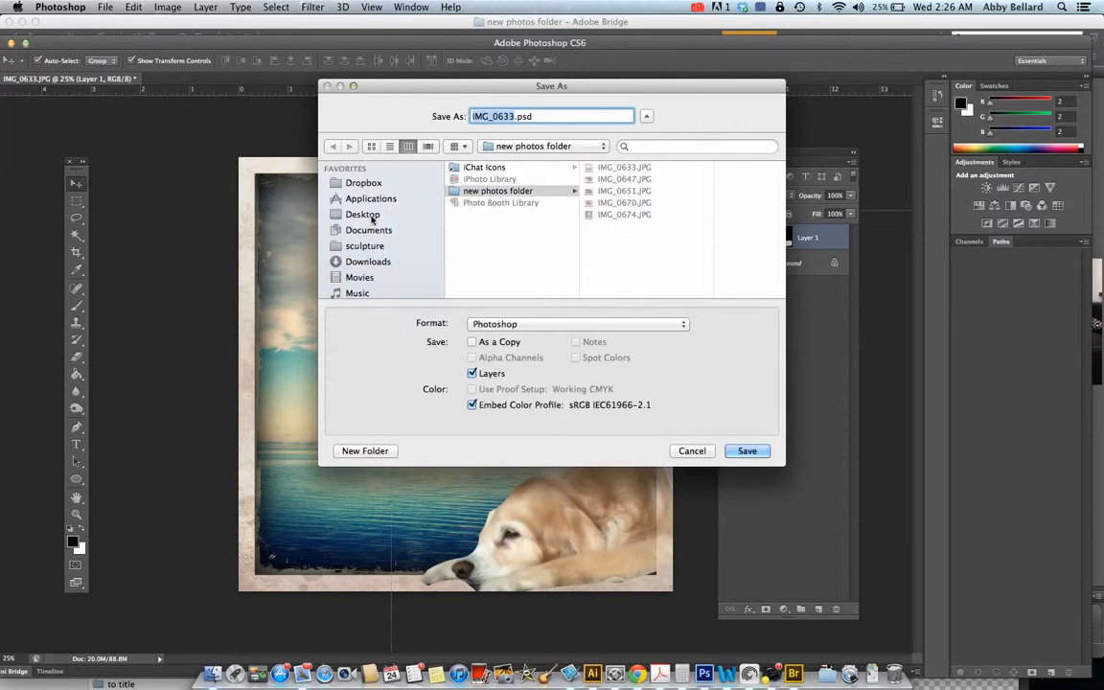
pyautogui.click(480, 225)
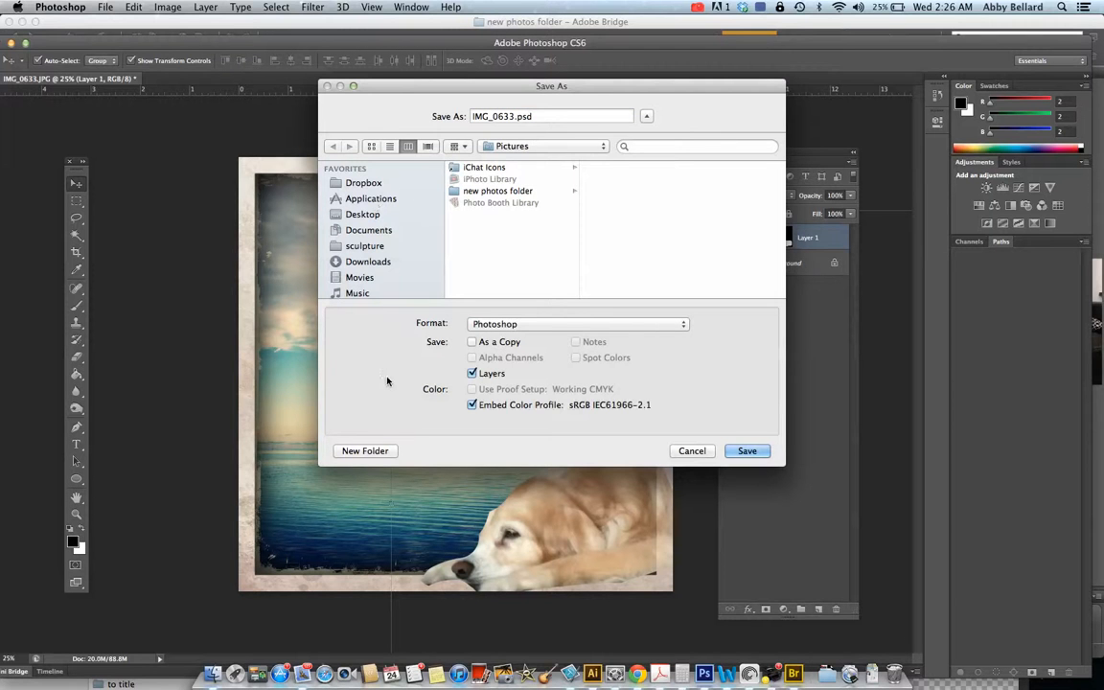
pyautogui.click(375, 450)
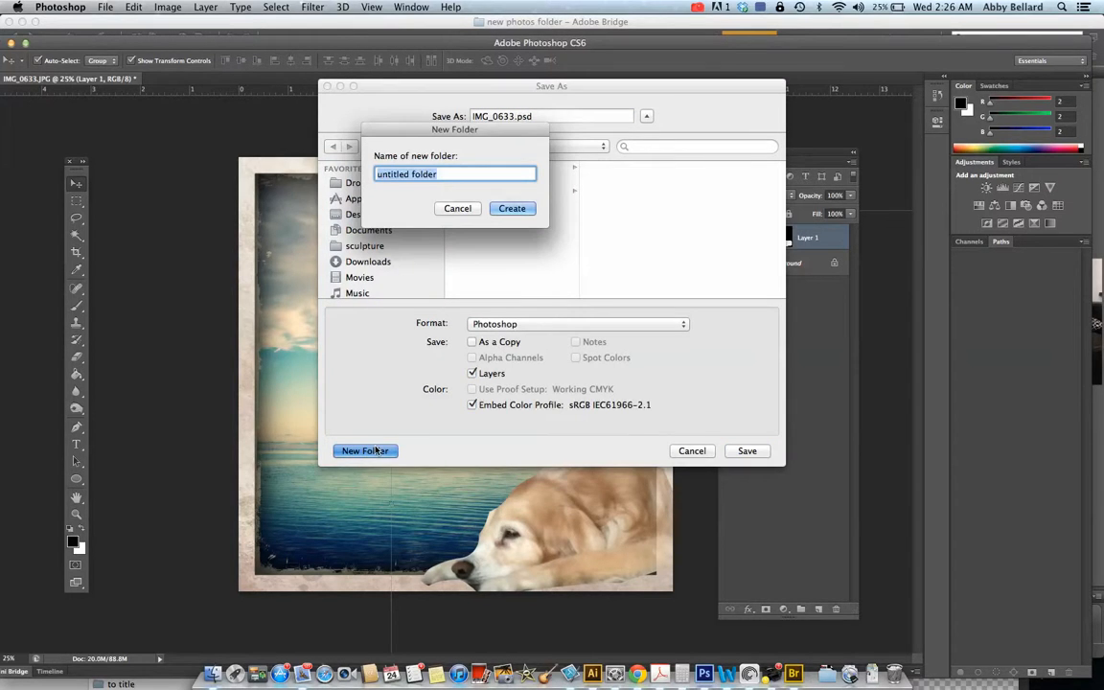
pyautogui.press('BackSpace')
pyautogui.write('image new')
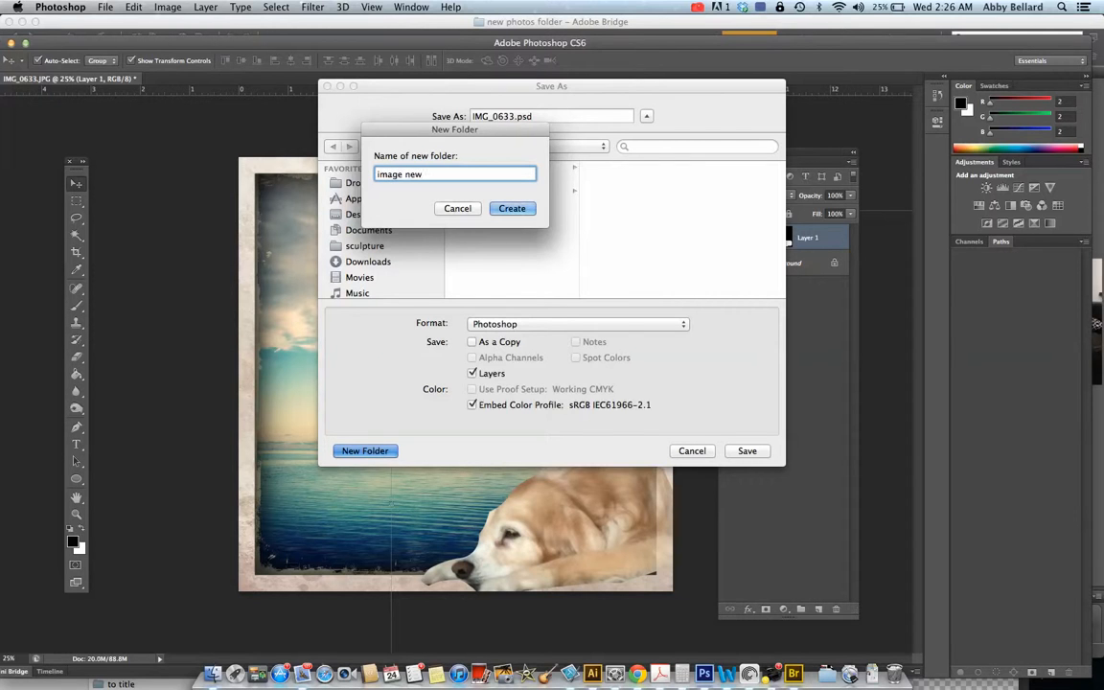
pyautogui.press('Return')
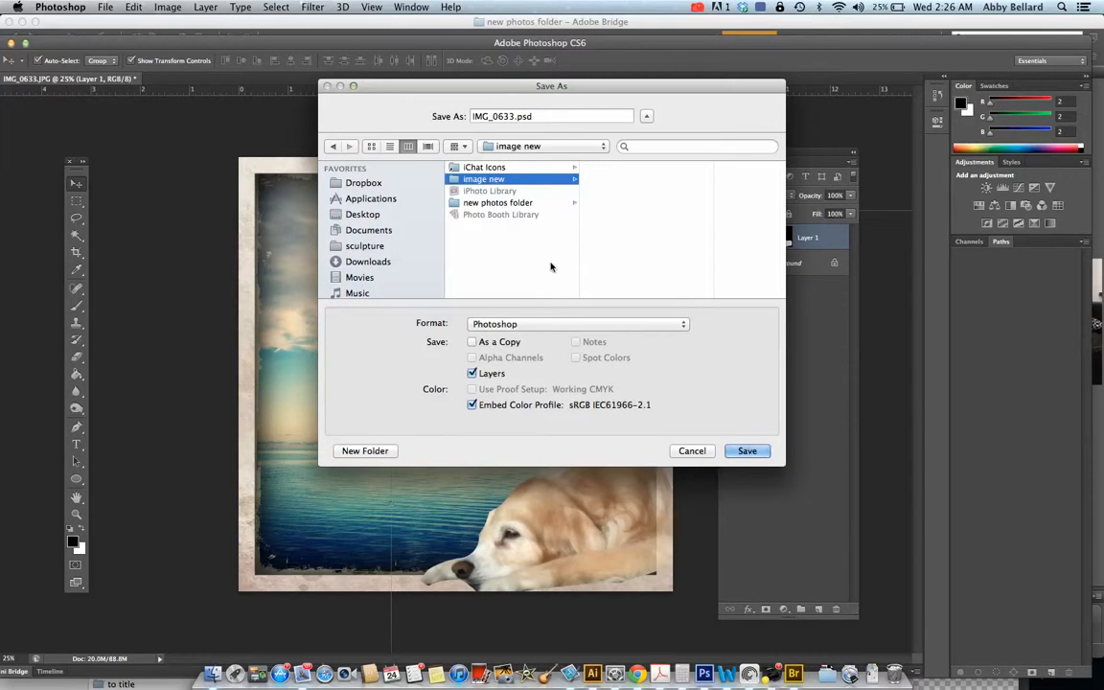
# Save the composite as "dog onwater" in TIFF format with layers included, accepting the default TIFF options.
pyautogui.doubleClick(464, 115)
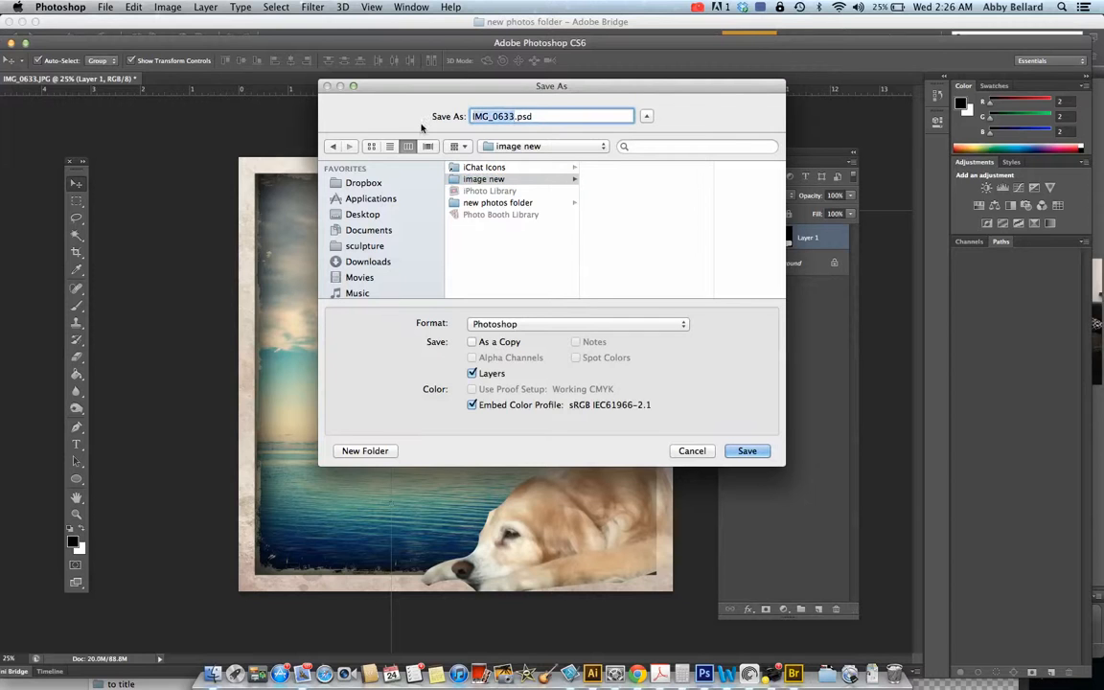
pyautogui.write('dog onwater')
pyautogui.click(515, 325)
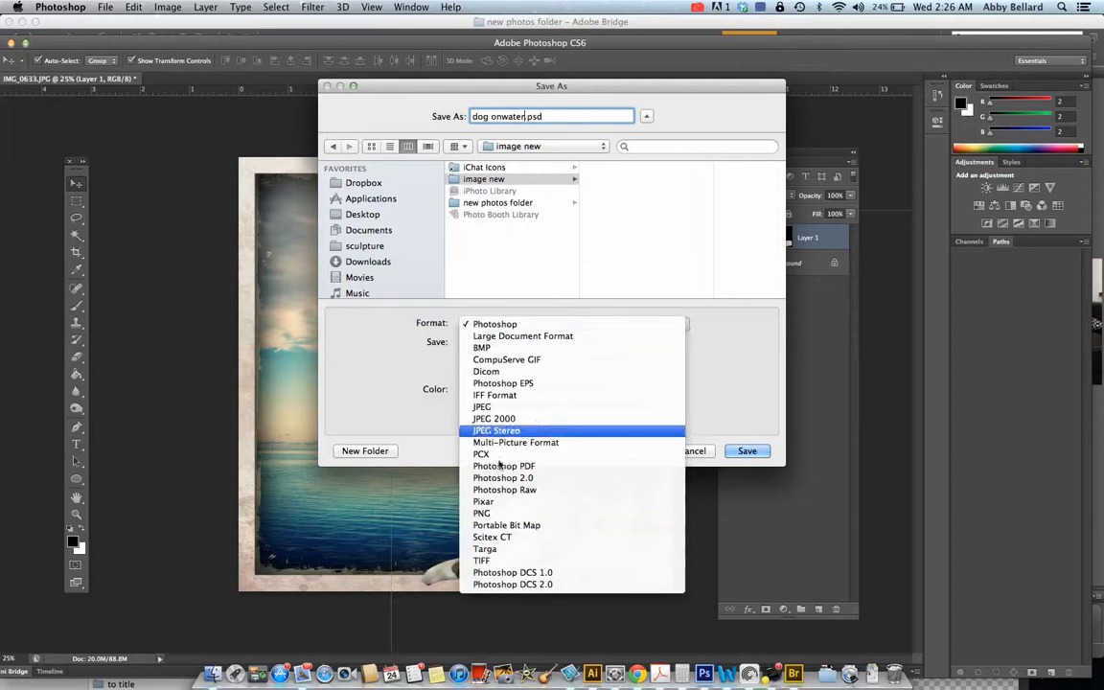
pyautogui.click(482, 560)
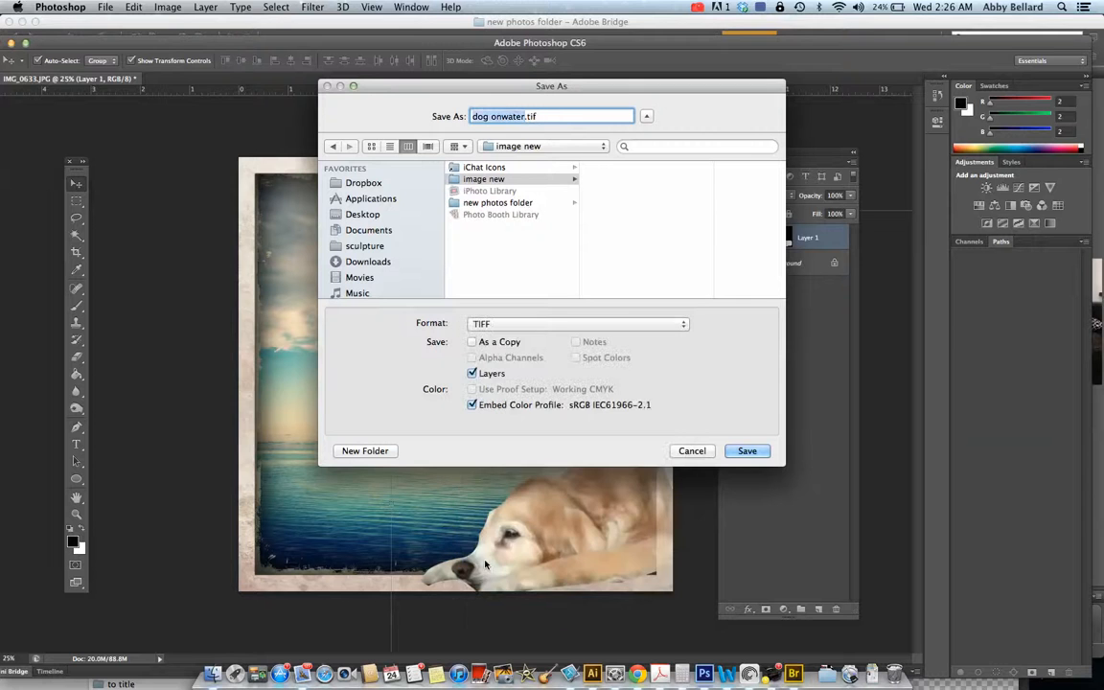
pyautogui.click(744, 450)
pyautogui.click(640, 171)
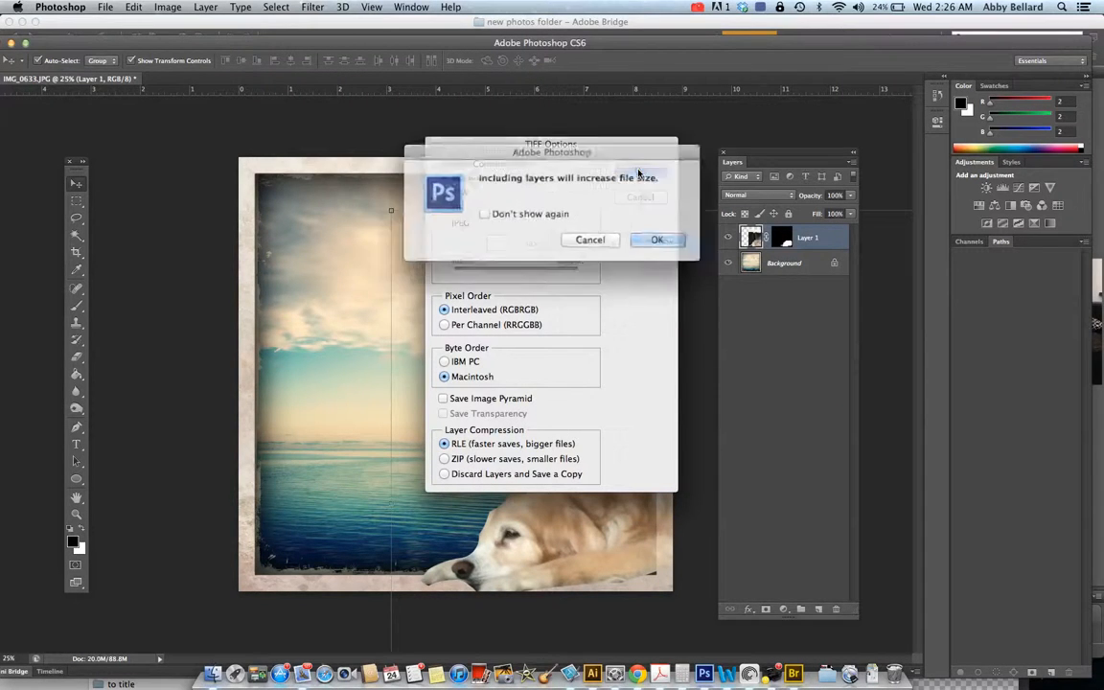
pyautogui.click(652, 238)
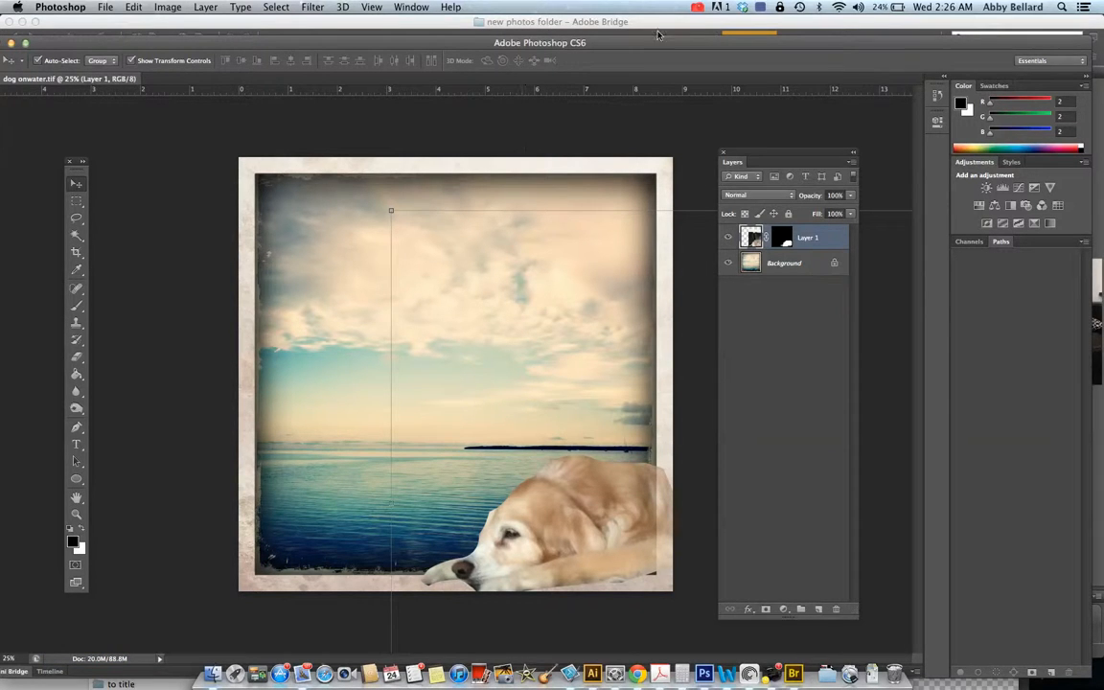
pyautogui.click(696, 7)
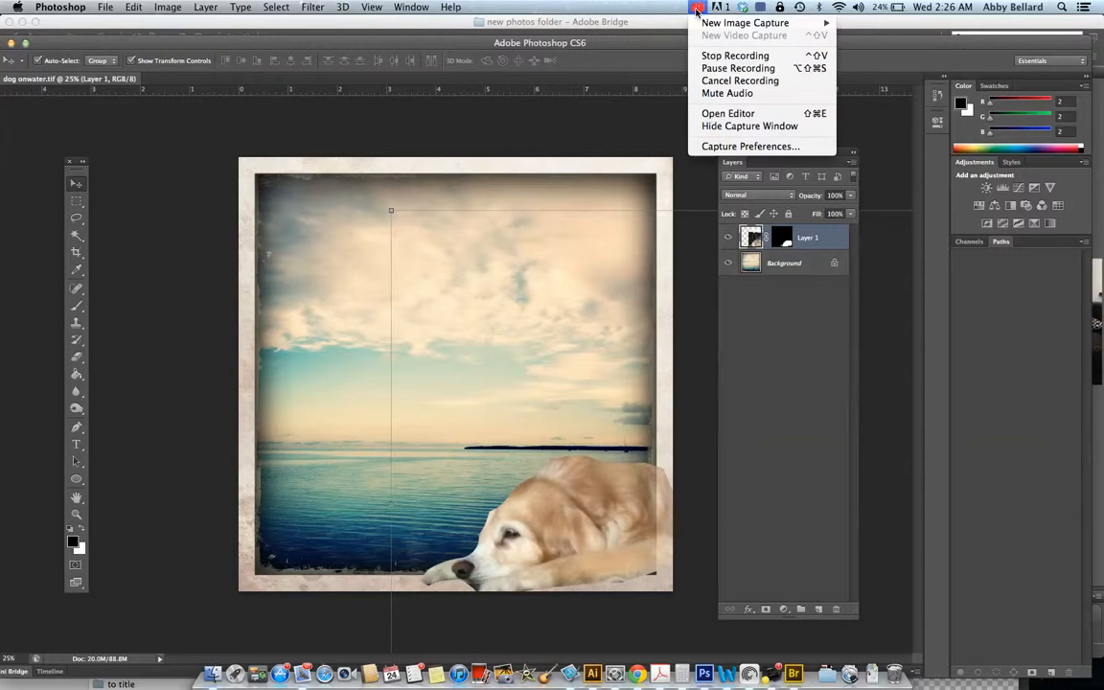